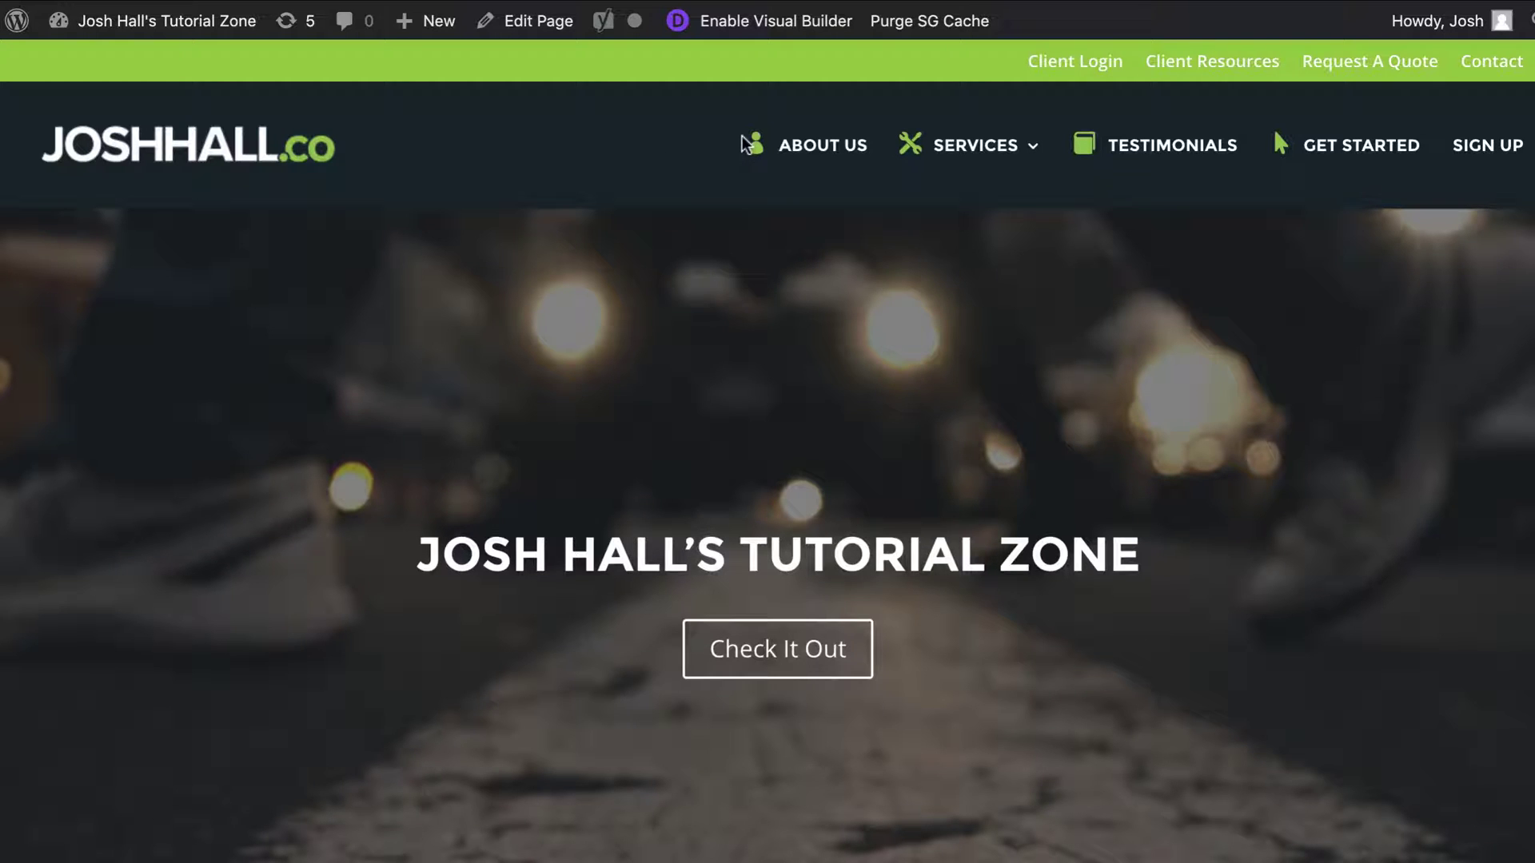
# Preview the tutorial site's Services submenu, then the Skate America Lessons & Parties dropdown.
pyautogui.moveTo(972, 150)
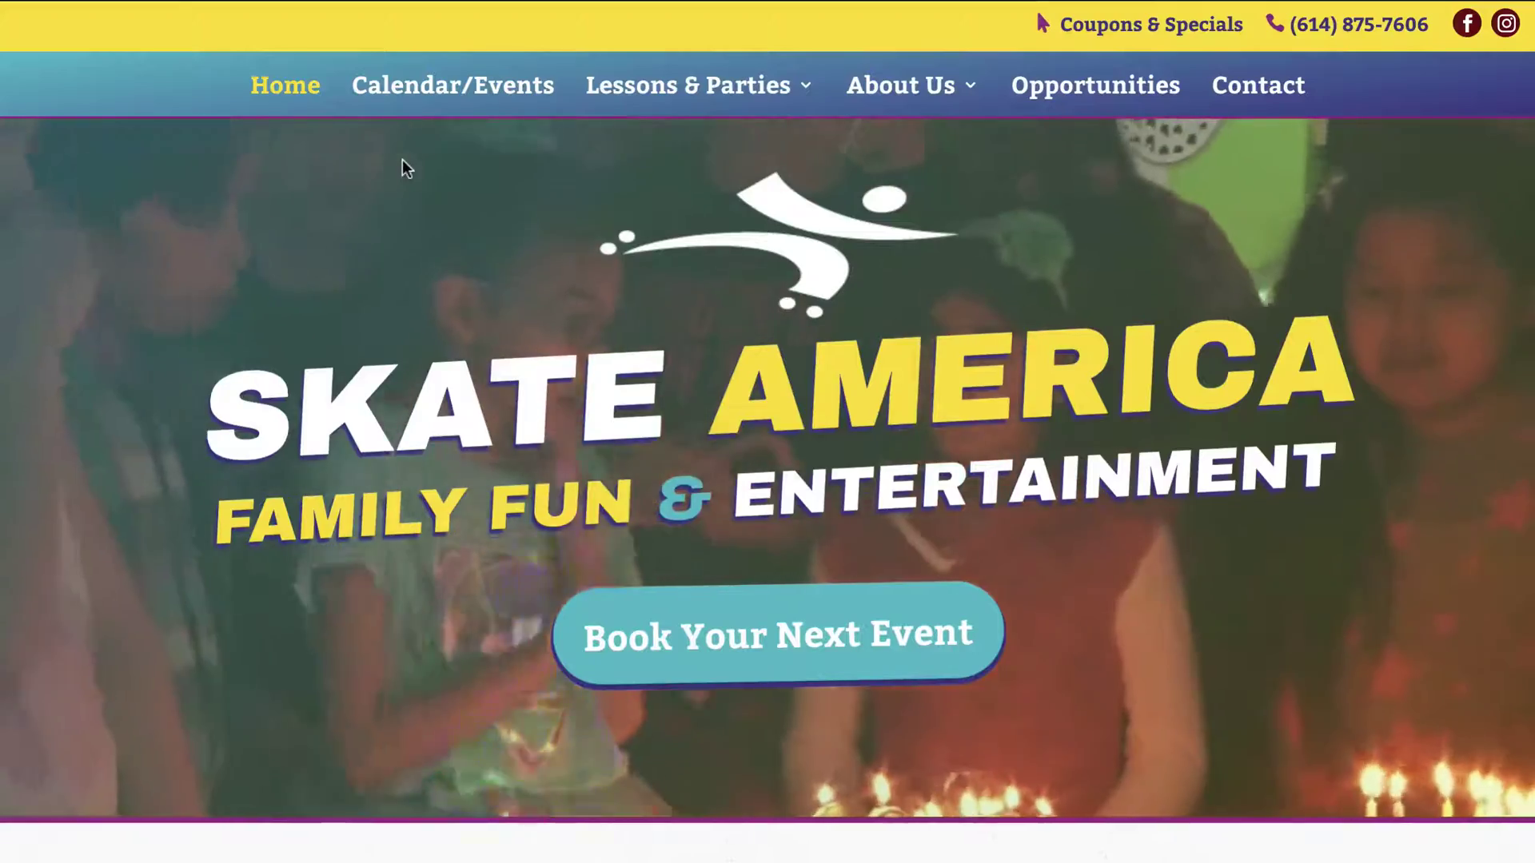
# Reveal the tutorial site's Services dropdown listing Service 1, Service 2 and Service 3.
pyautogui.moveTo(686, 83)
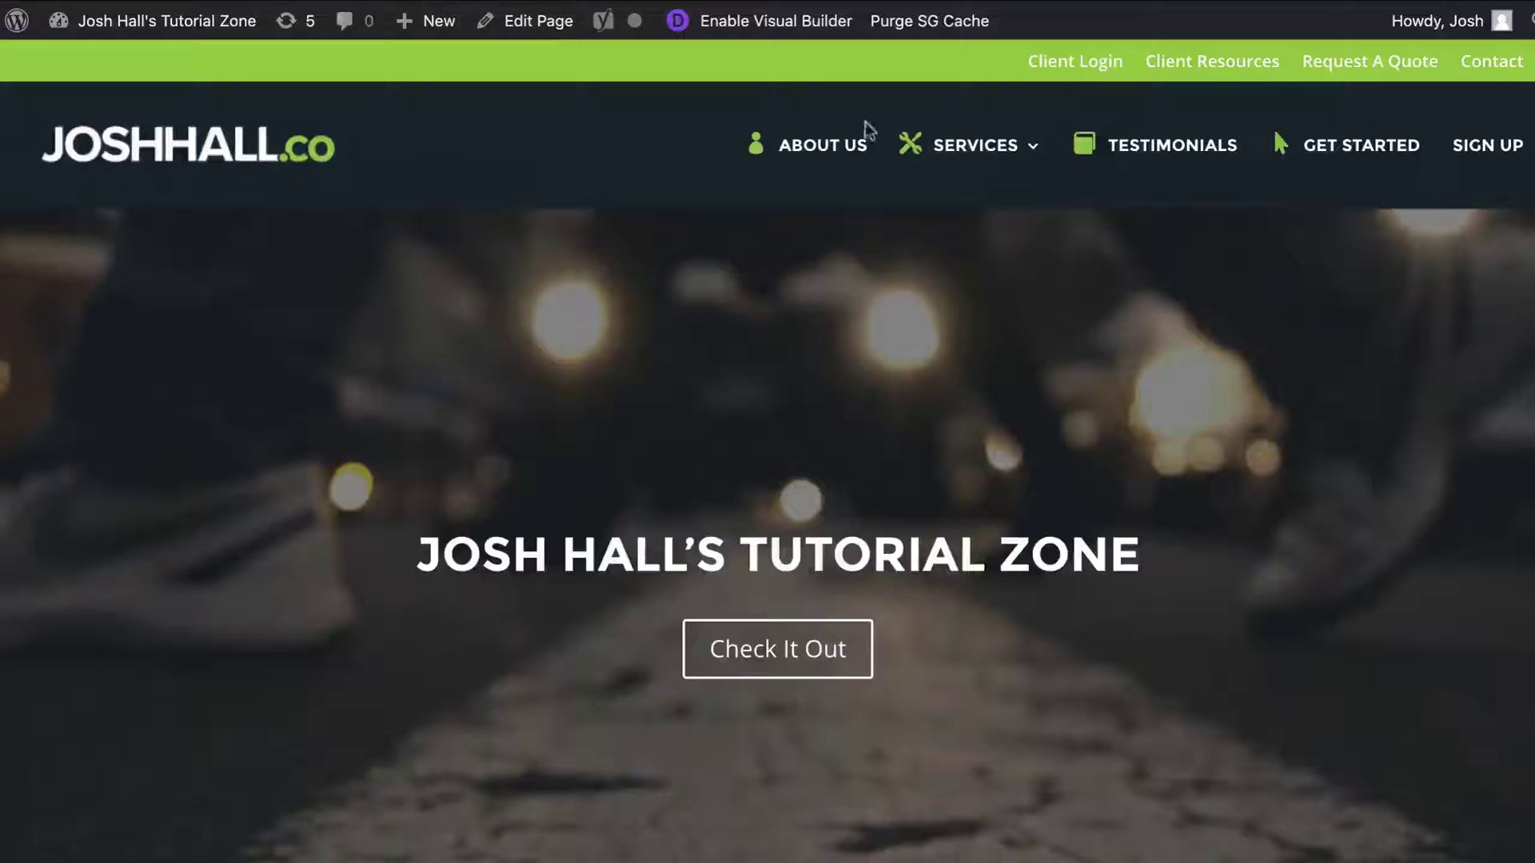
pyautogui.moveTo(1000, 146)
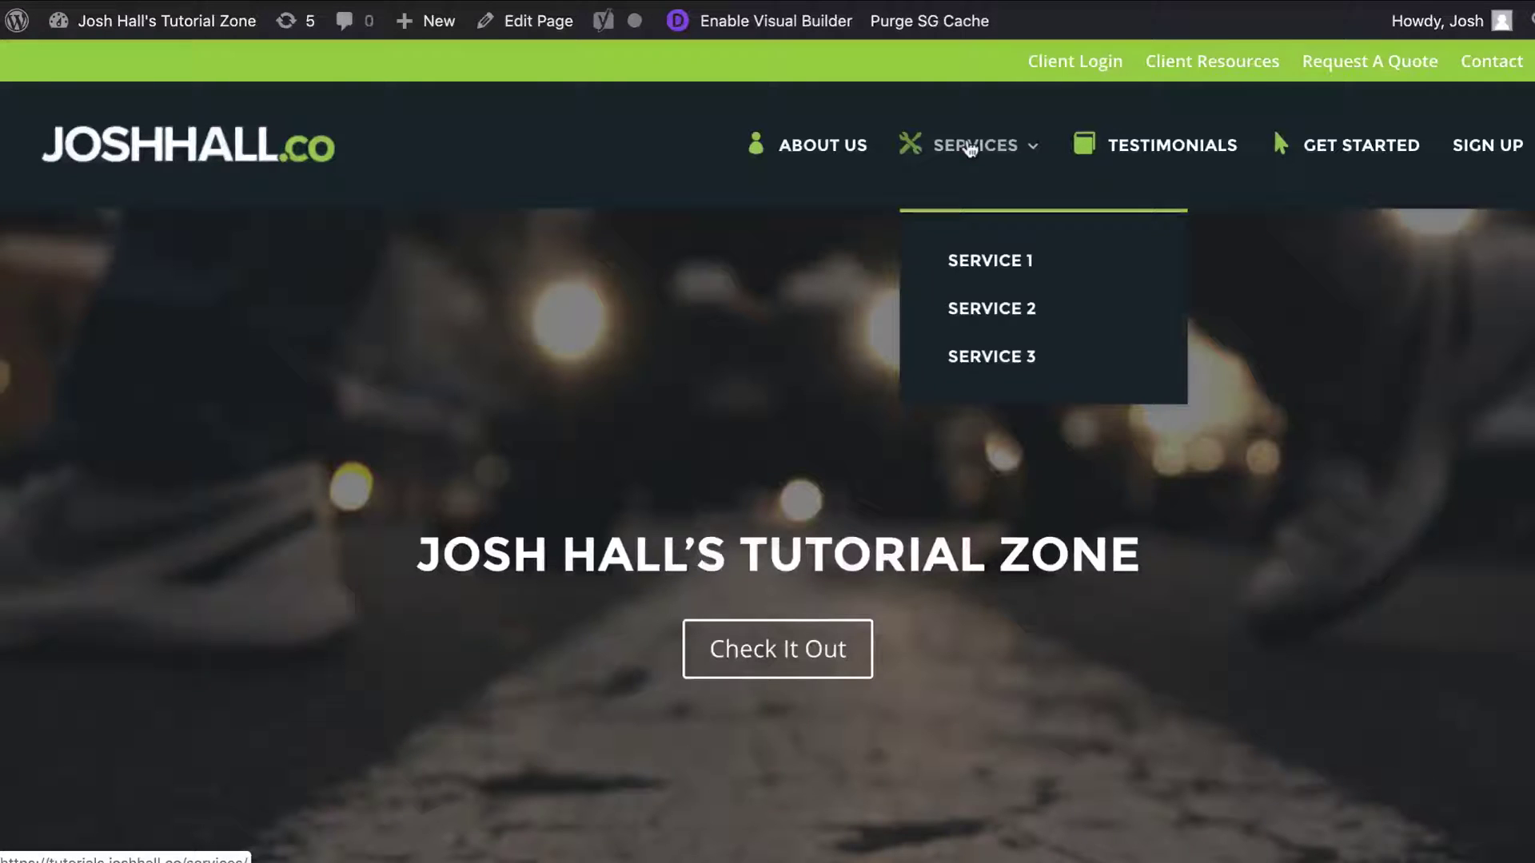
# Open the Menus admin page in a new tab from the admin bar site menu.
pyautogui.moveTo(190, 24)
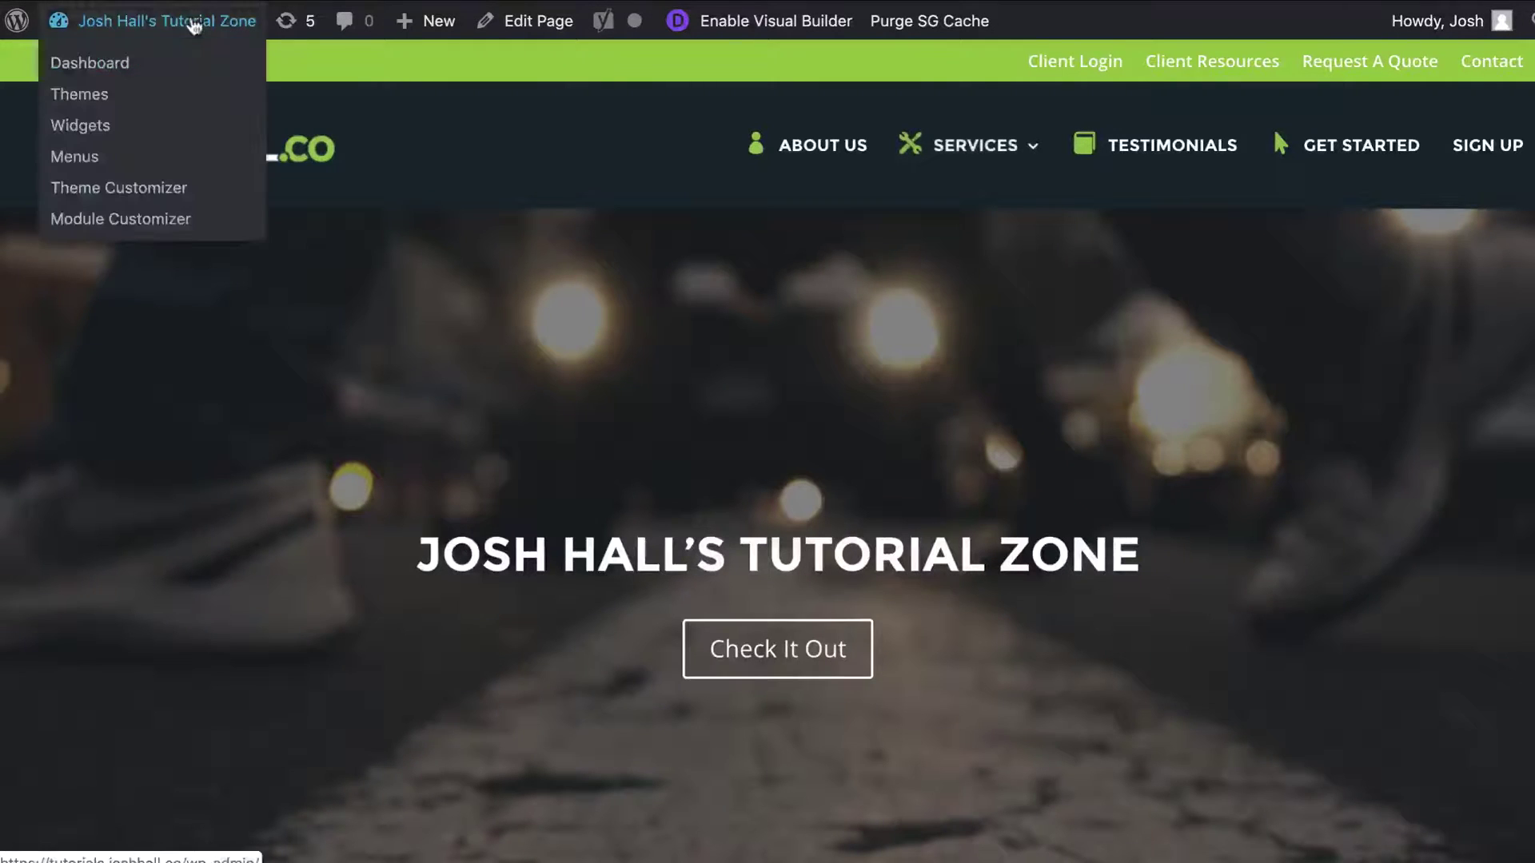
pyautogui.rightClick(107, 154)
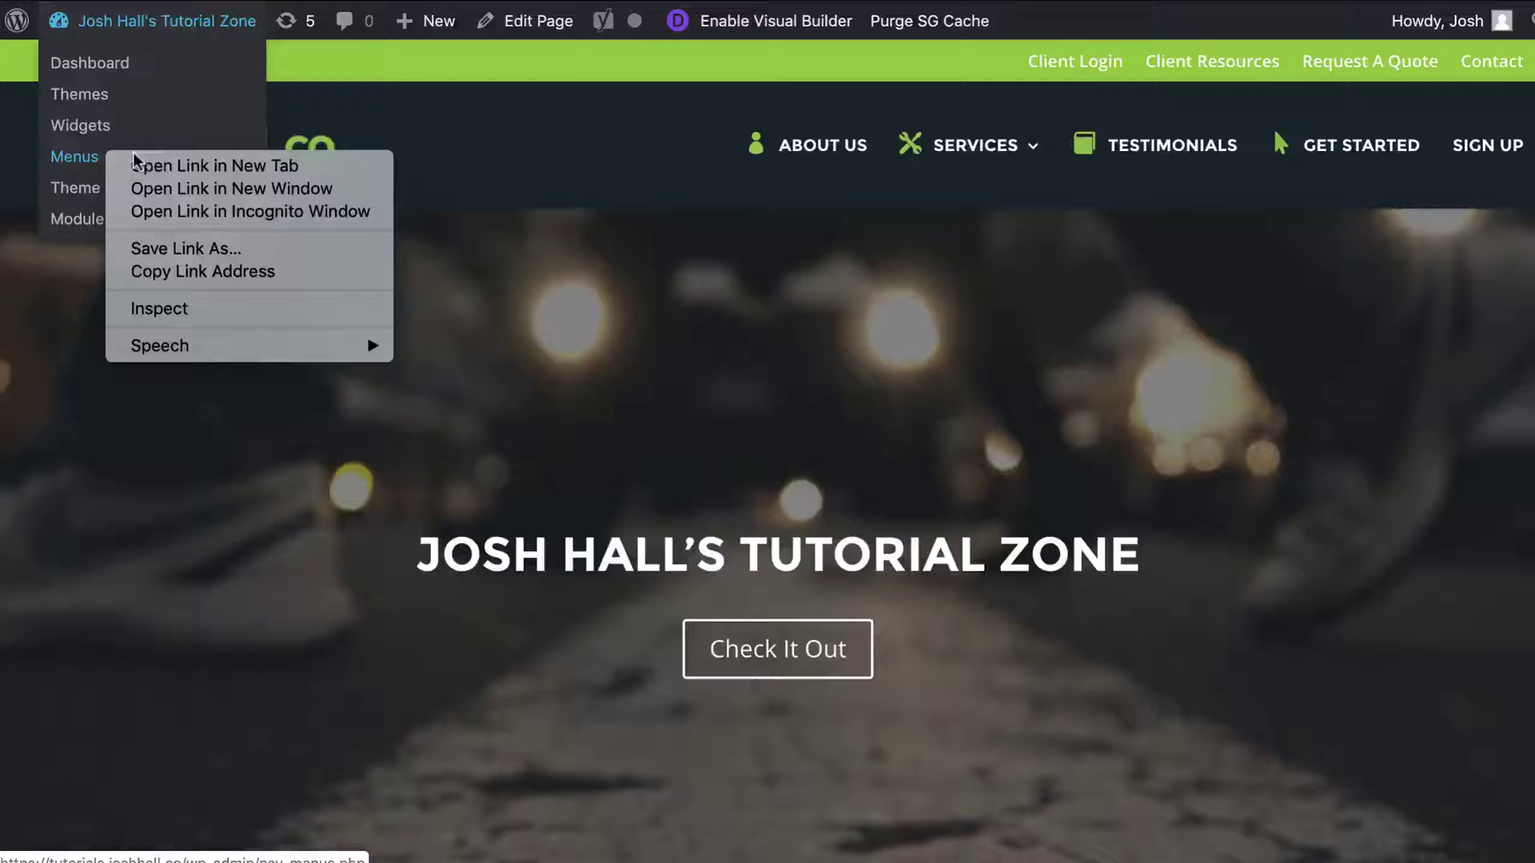
pyautogui.click(162, 167)
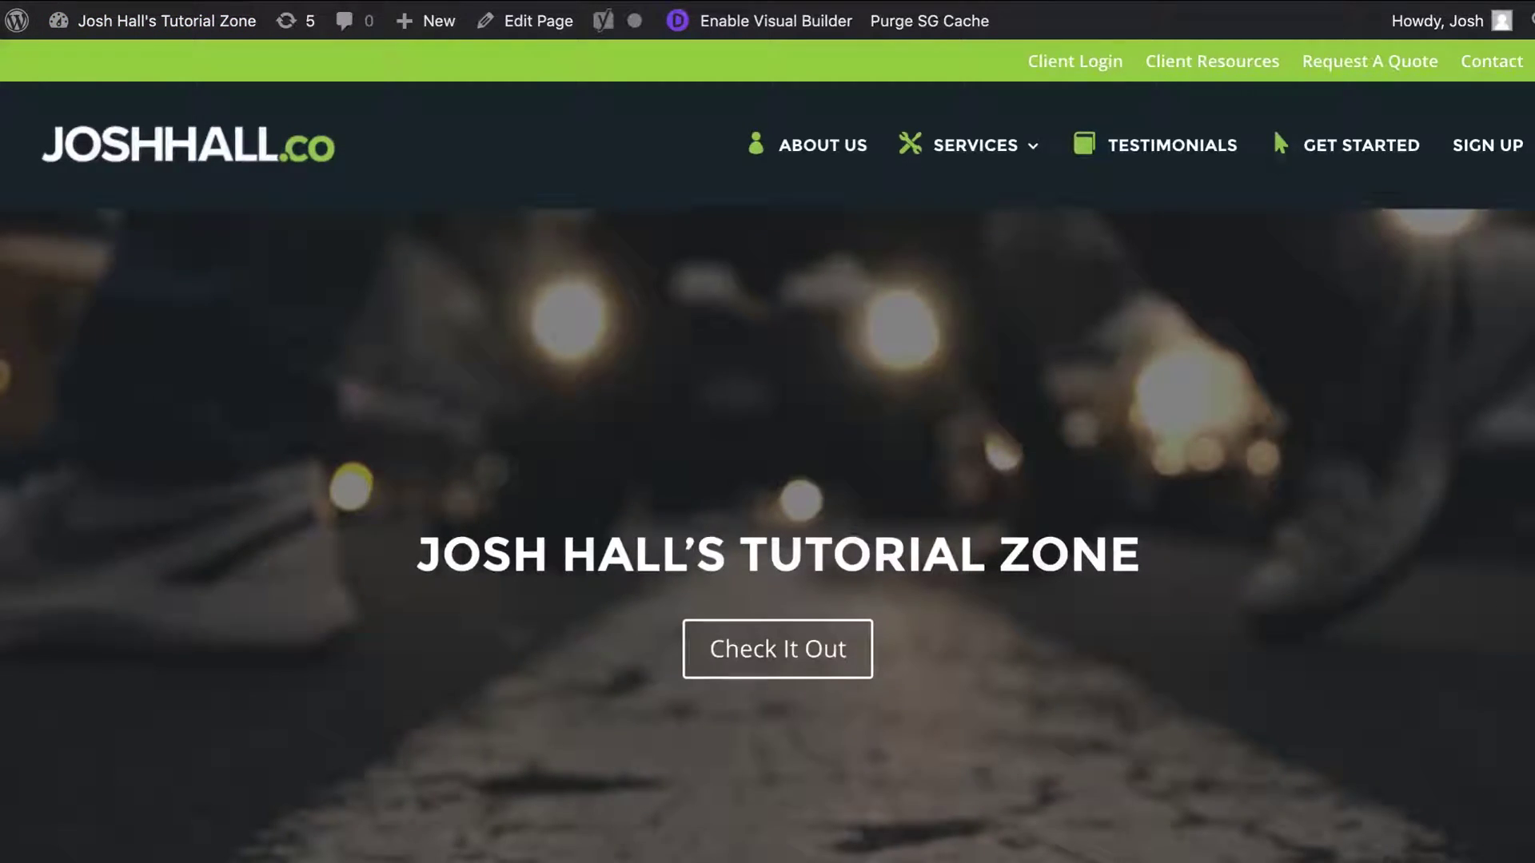
pyautogui.hotkey('ctrl', 'Tab')
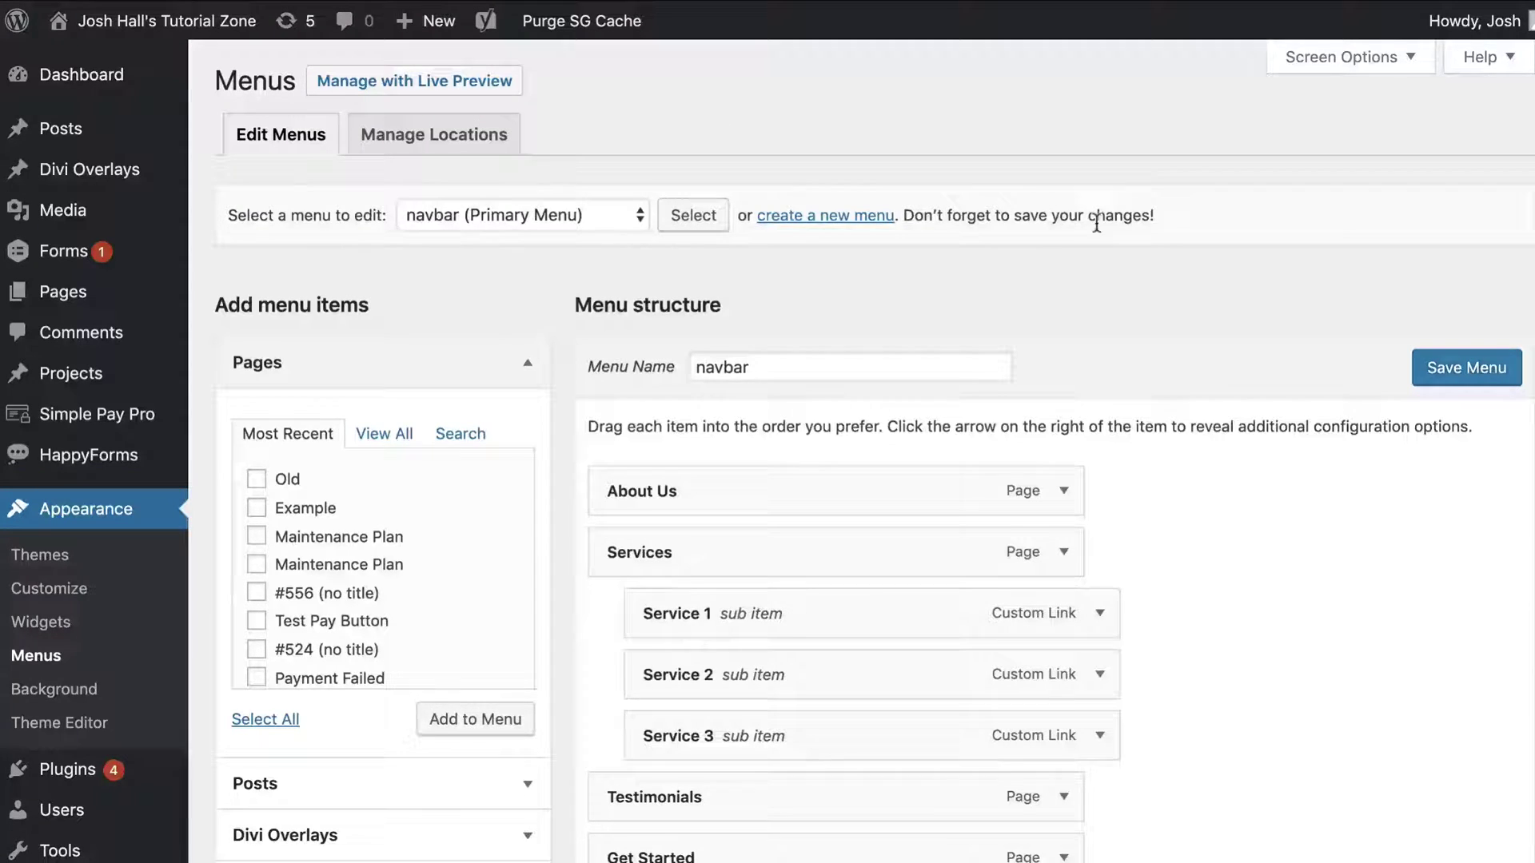
# Expand and collapse the Services menu item to inspect its settings.
pyautogui.scroll(-3, 1095, 222)
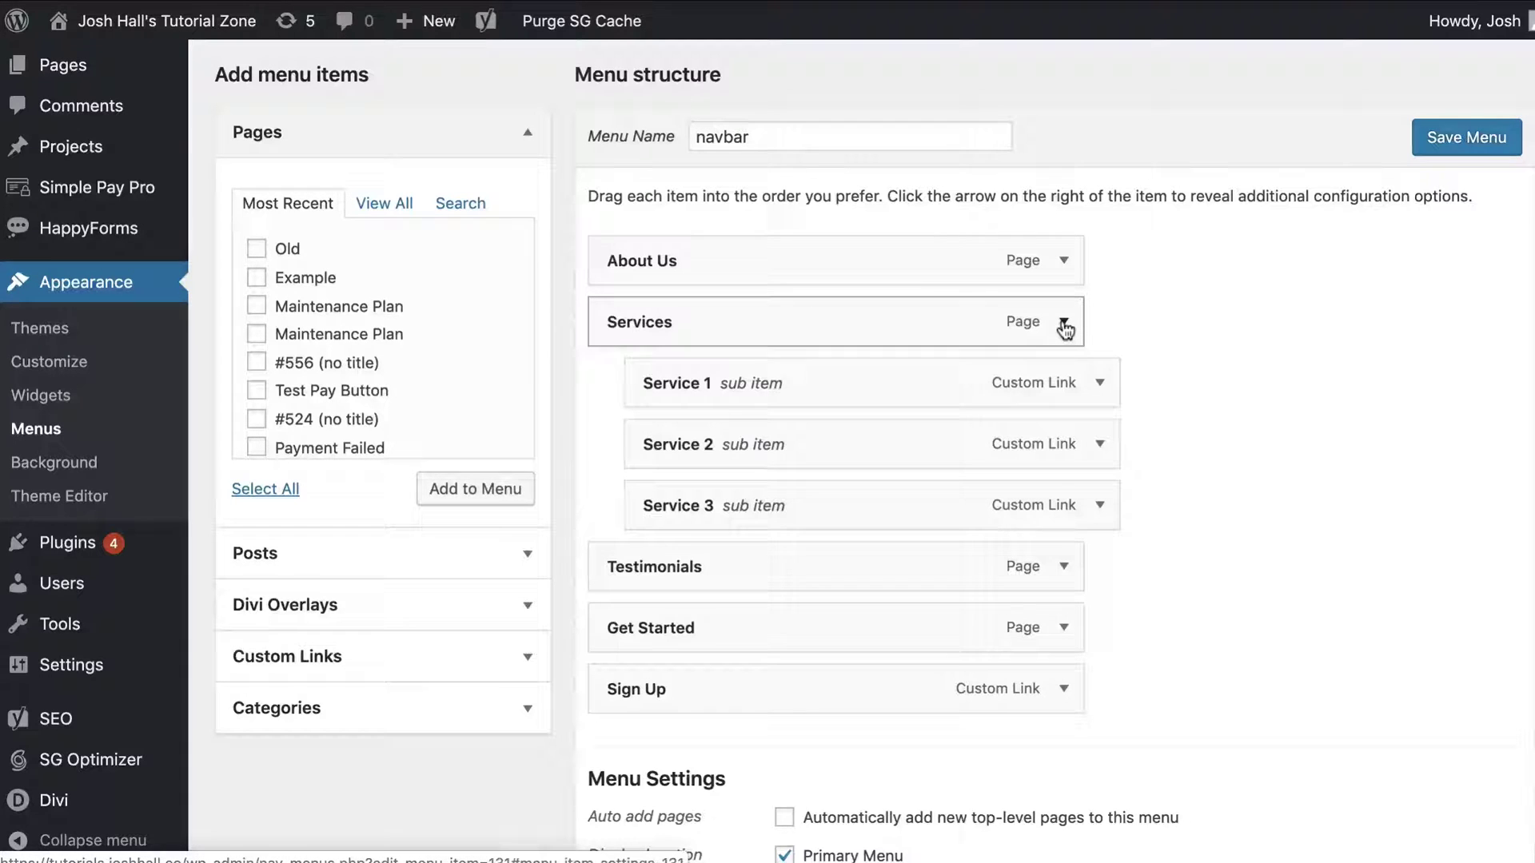
pyautogui.click(1063, 324)
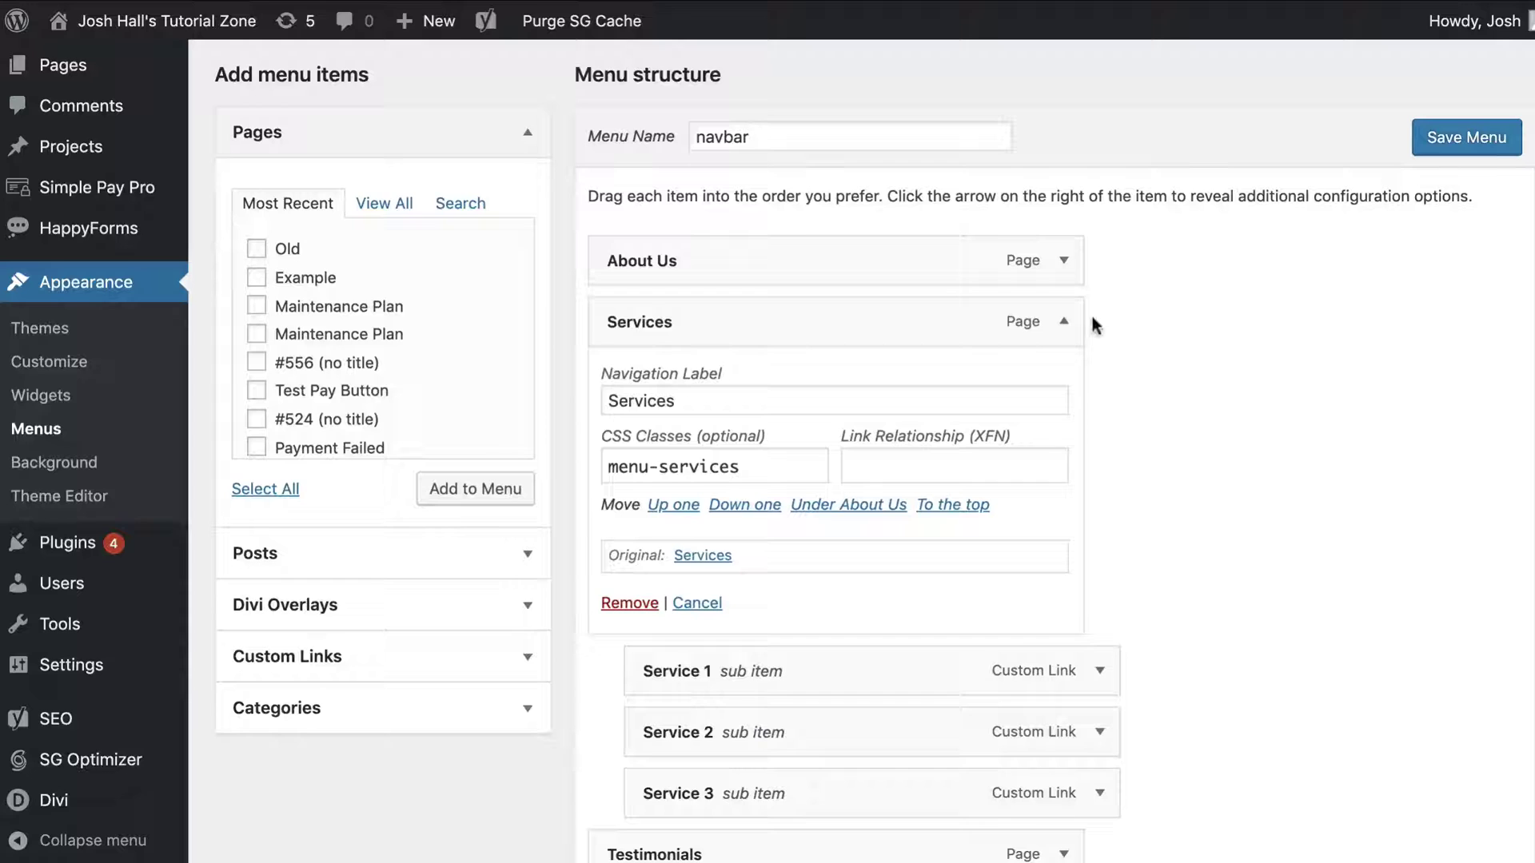
pyautogui.scroll(-1, 1167, 316)
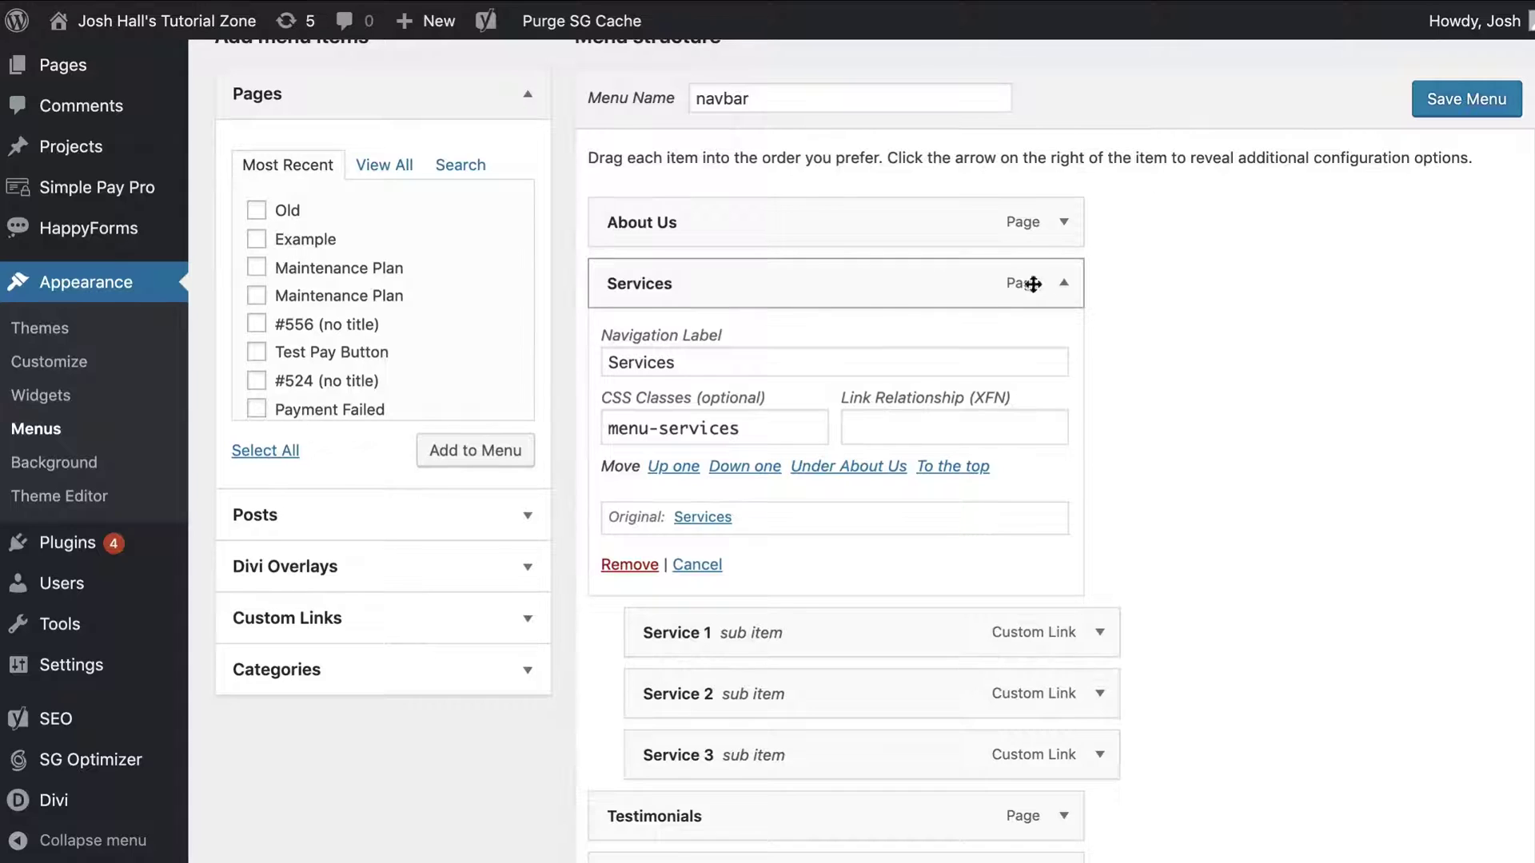
pyautogui.click(1064, 283)
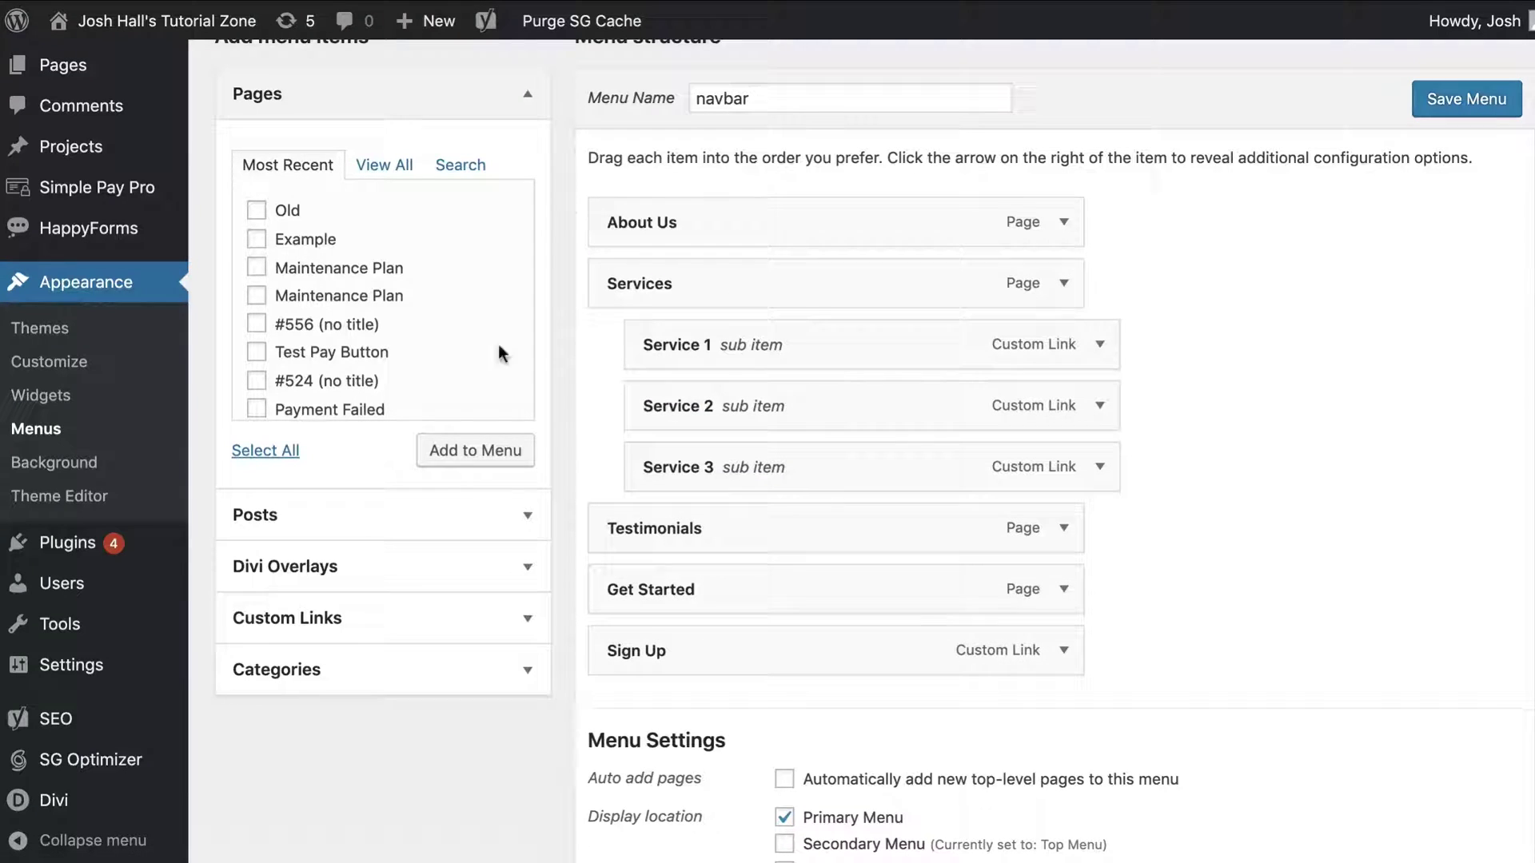
# Add a 'Services' custom link with URL '#' after an empty-URL attempt is rejected.
pyautogui.click(452, 618)
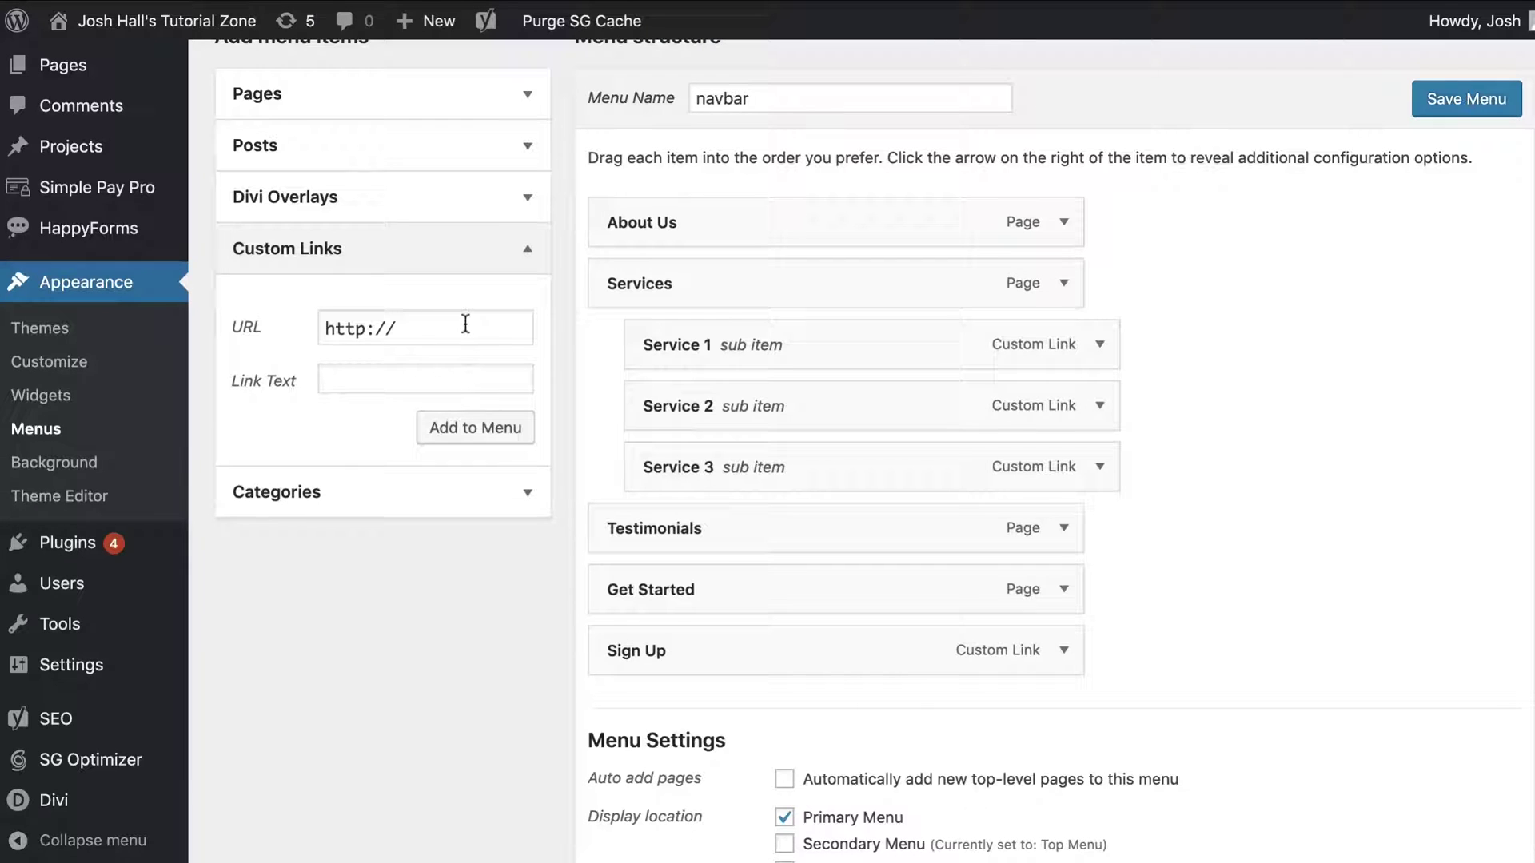
pyautogui.click(413, 378)
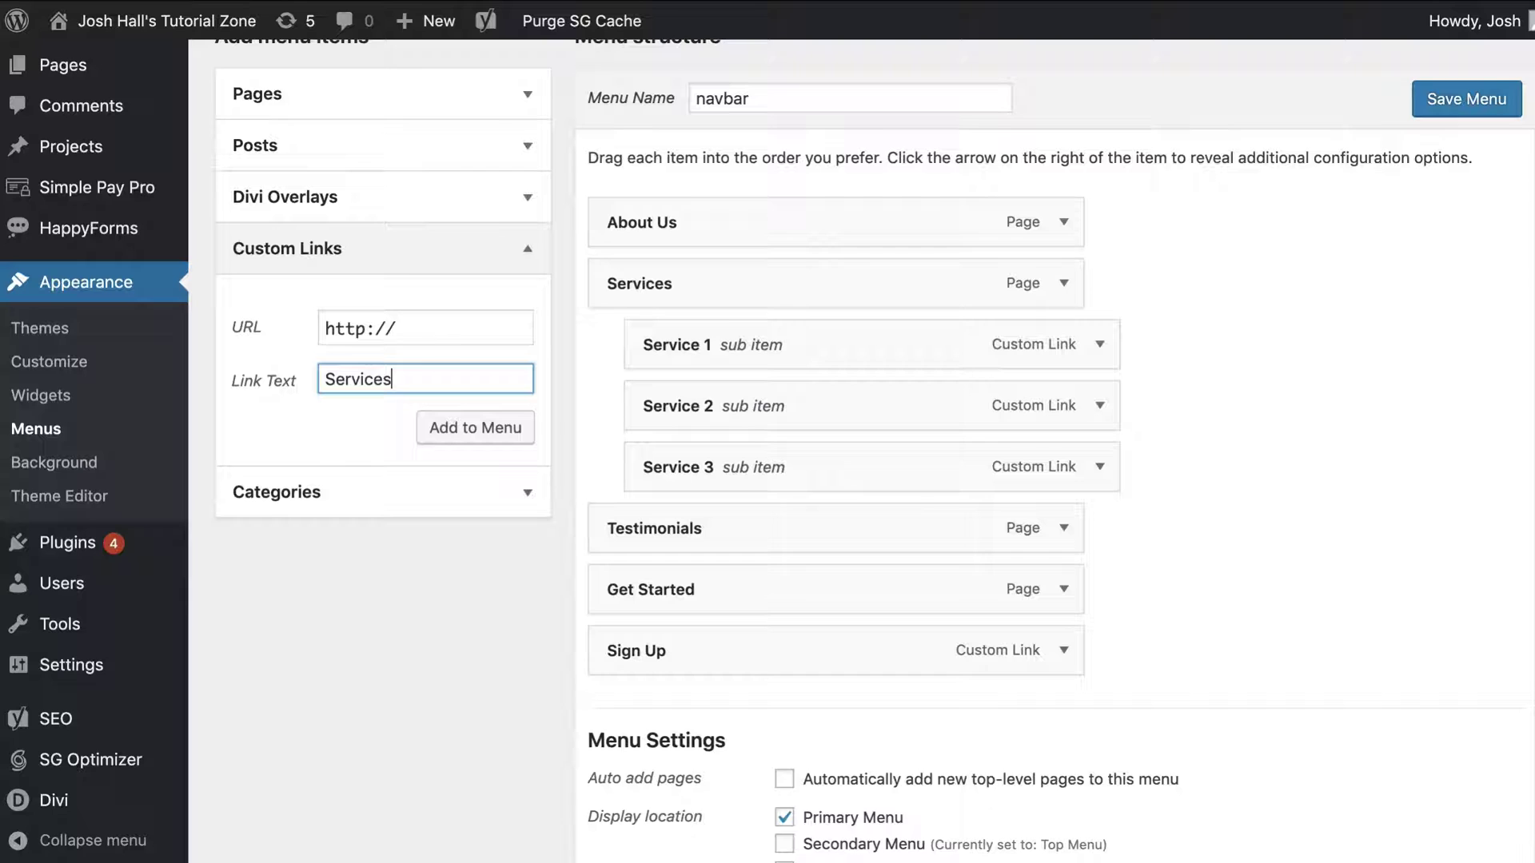
pyautogui.tripleClick(427, 321)
pyautogui.press('BackSpace')
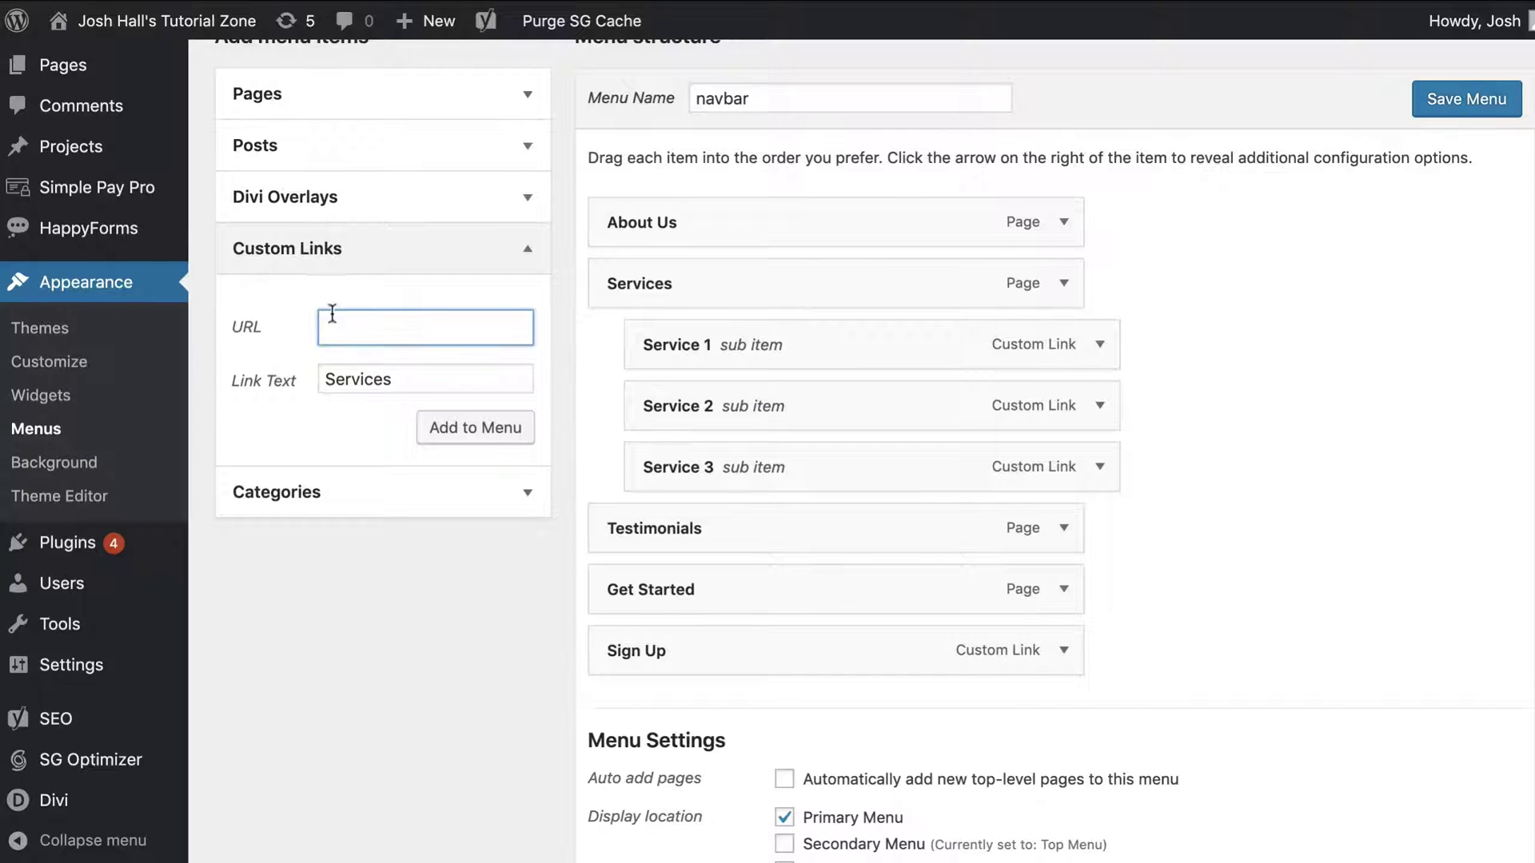
pyautogui.click(453, 426)
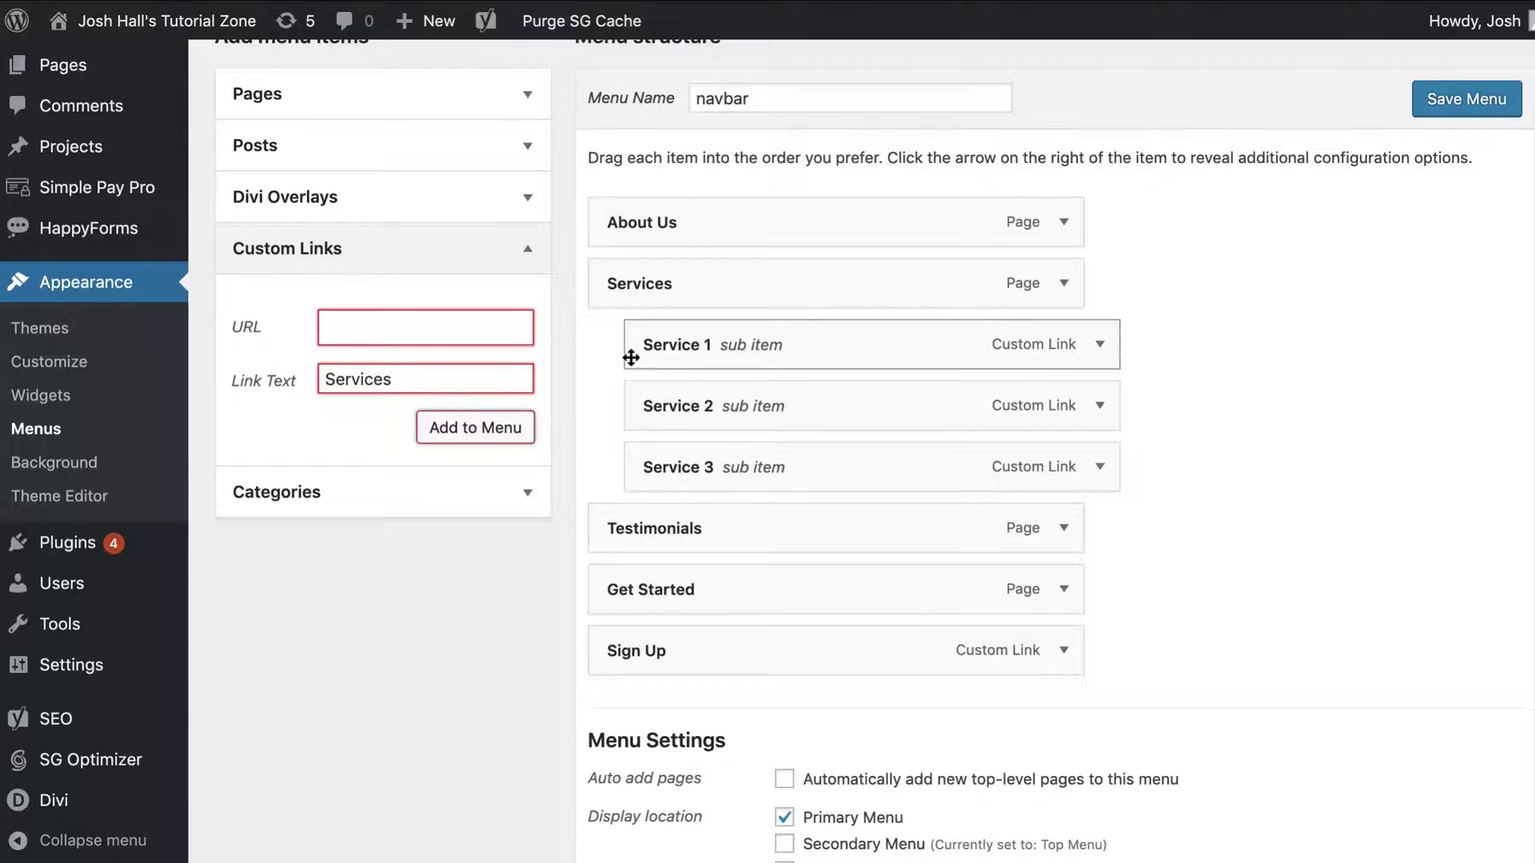
pyautogui.click(493, 331)
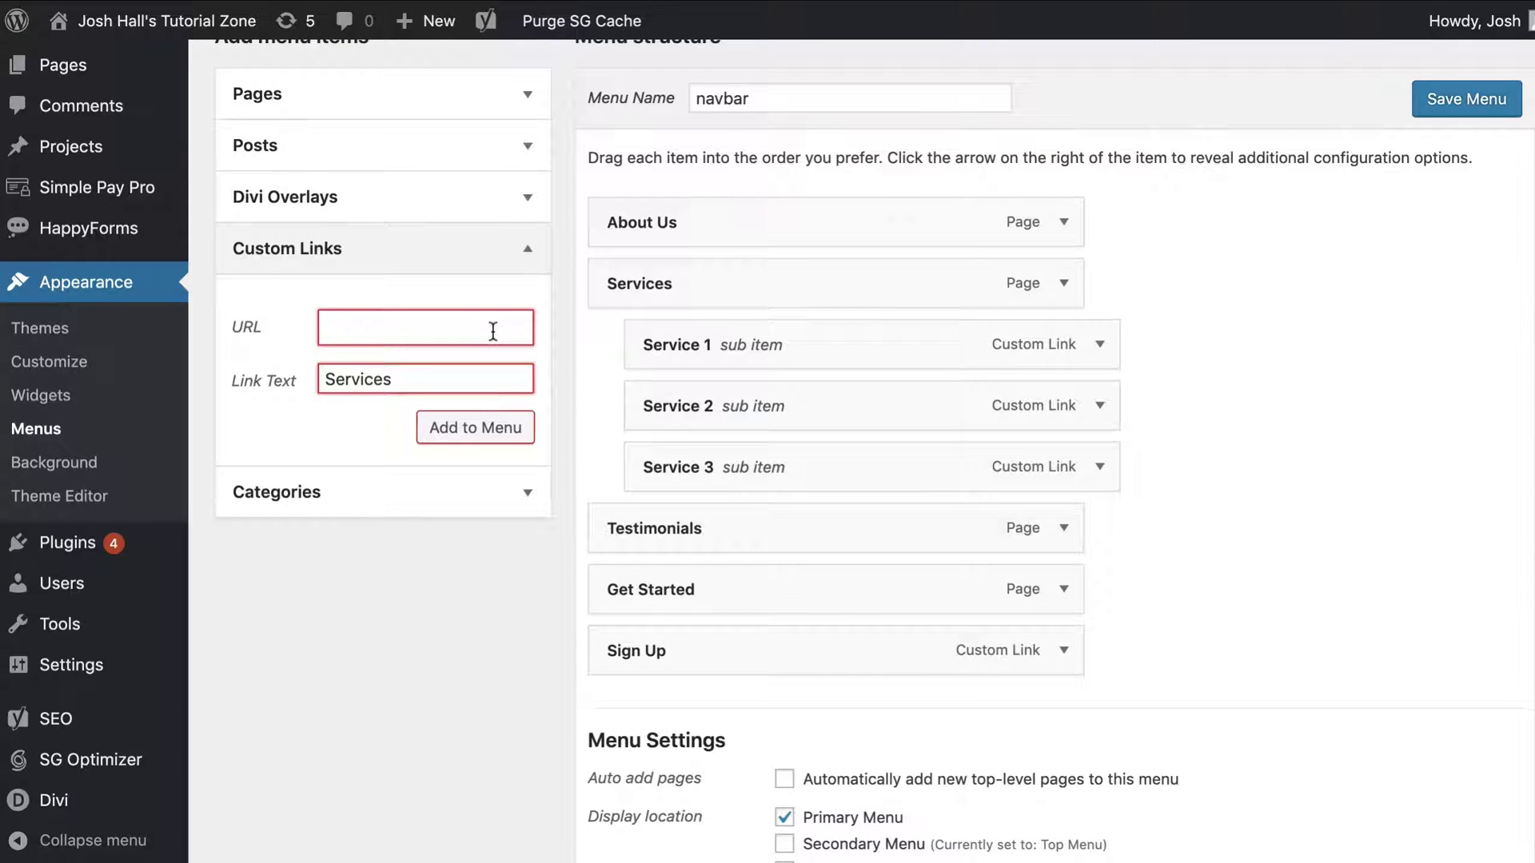
pyautogui.write('#')
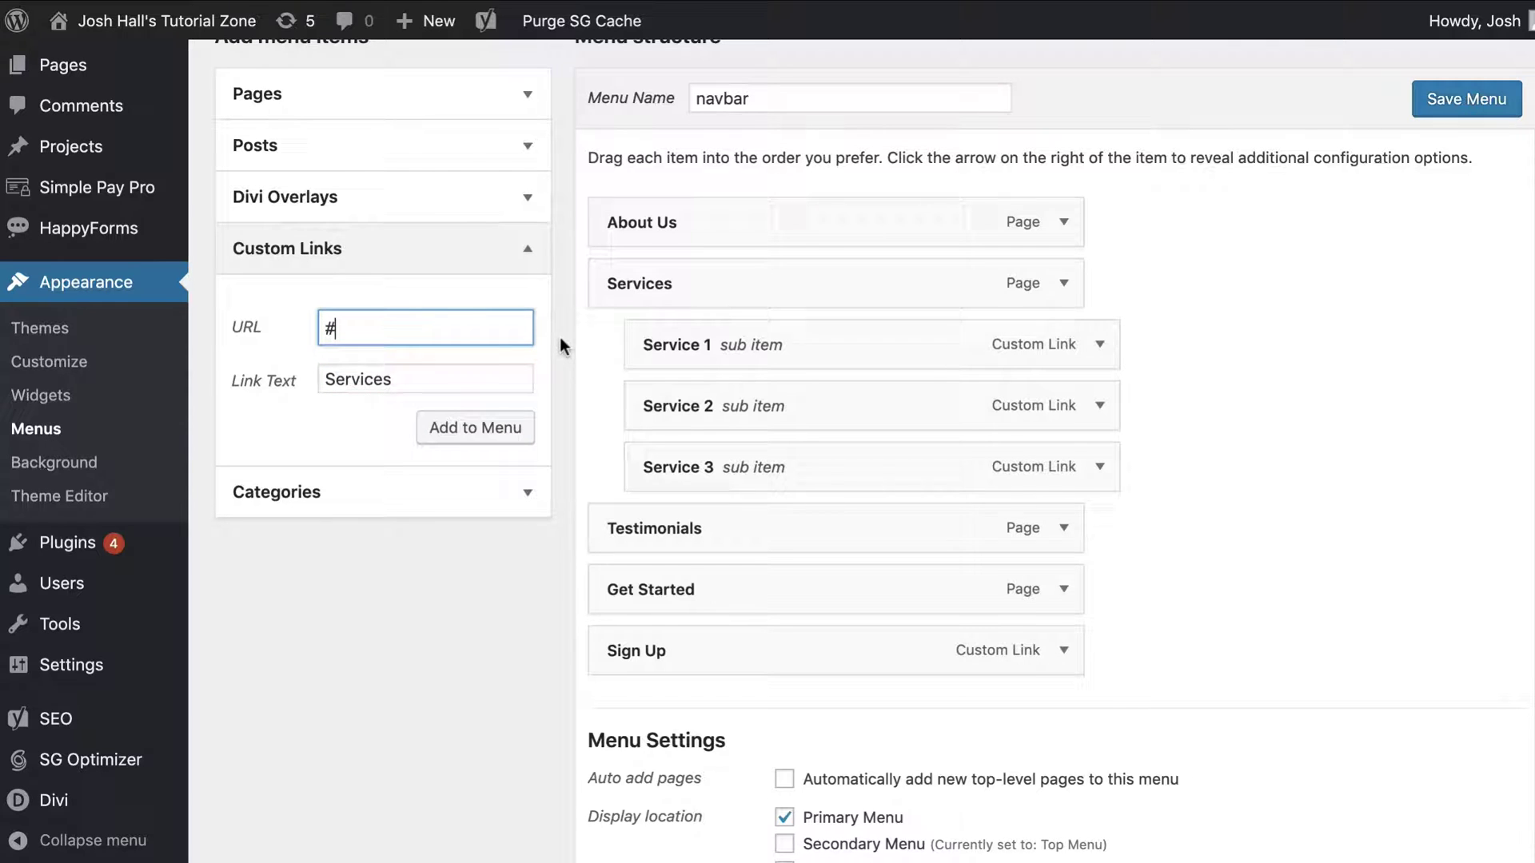
pyautogui.click(497, 429)
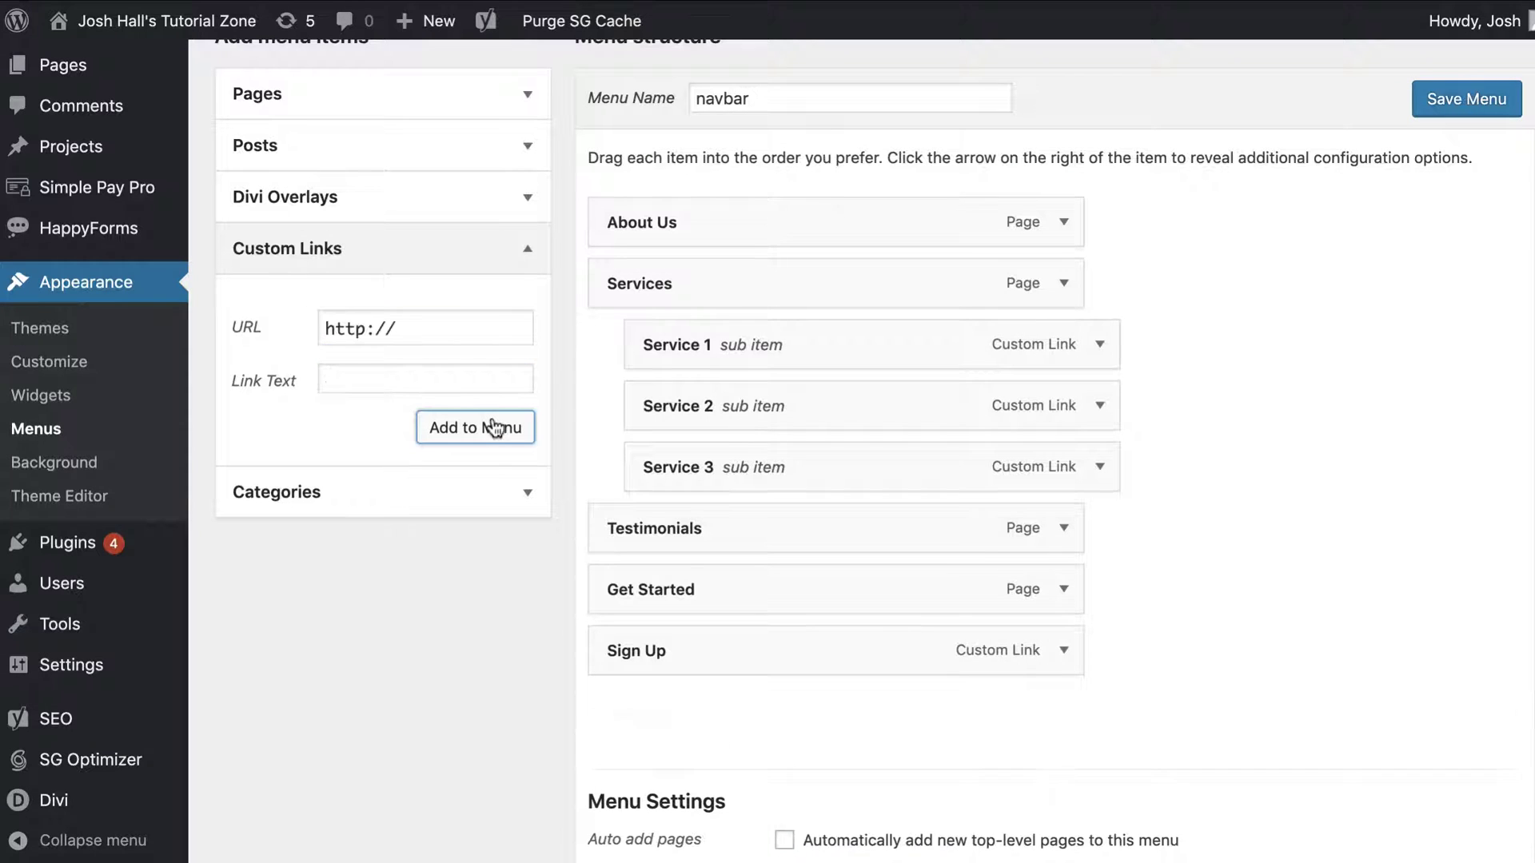
# Move the new Services link up and remove the old Services page item.
pyautogui.moveTo(812, 708); pyautogui.dragTo(826, 304)
pyautogui.click(1060, 346)
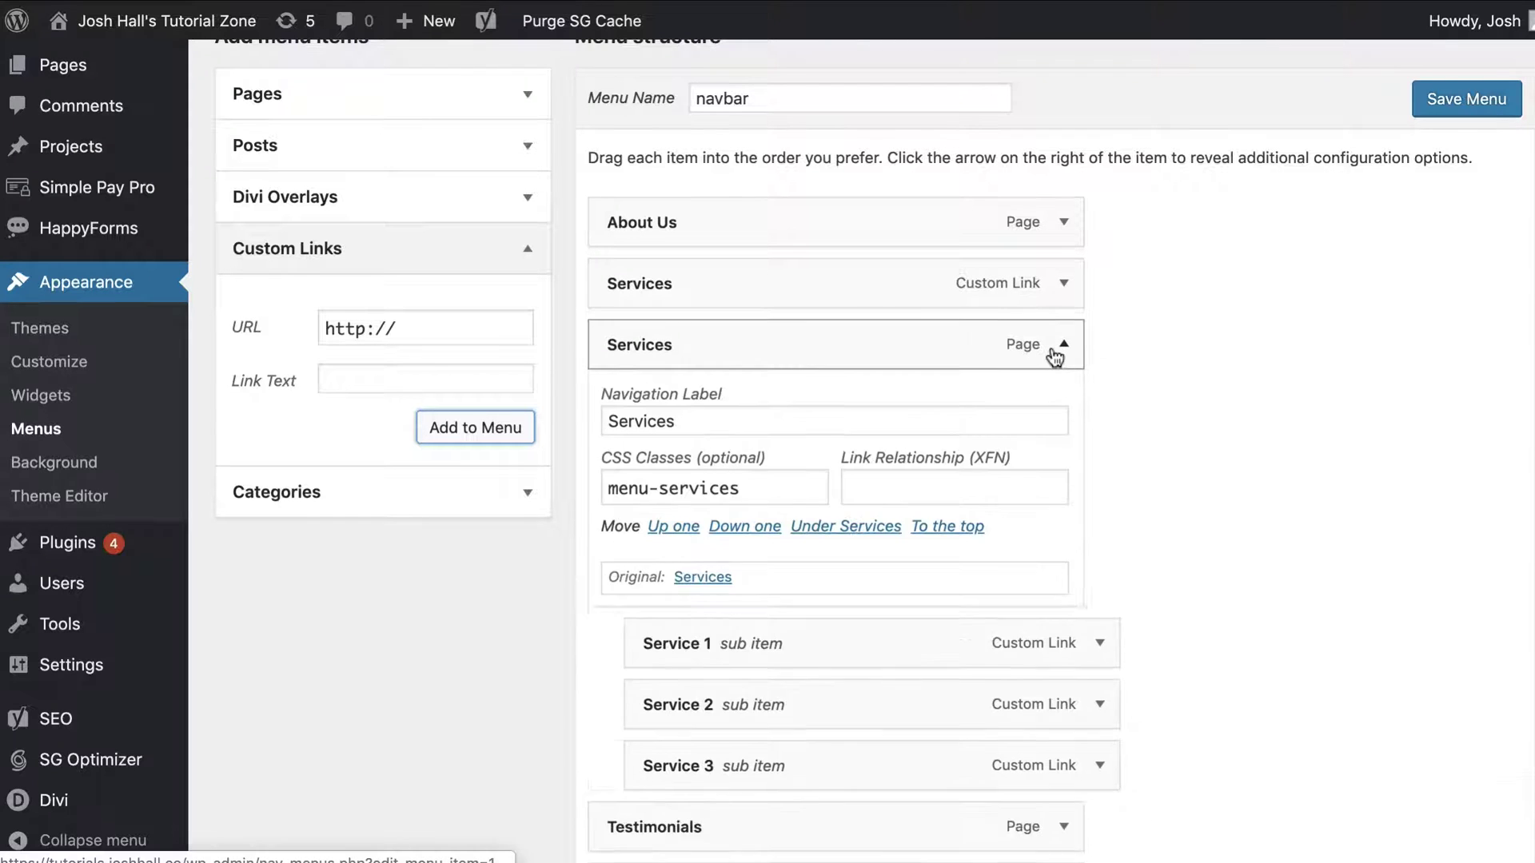
pyautogui.click(632, 624)
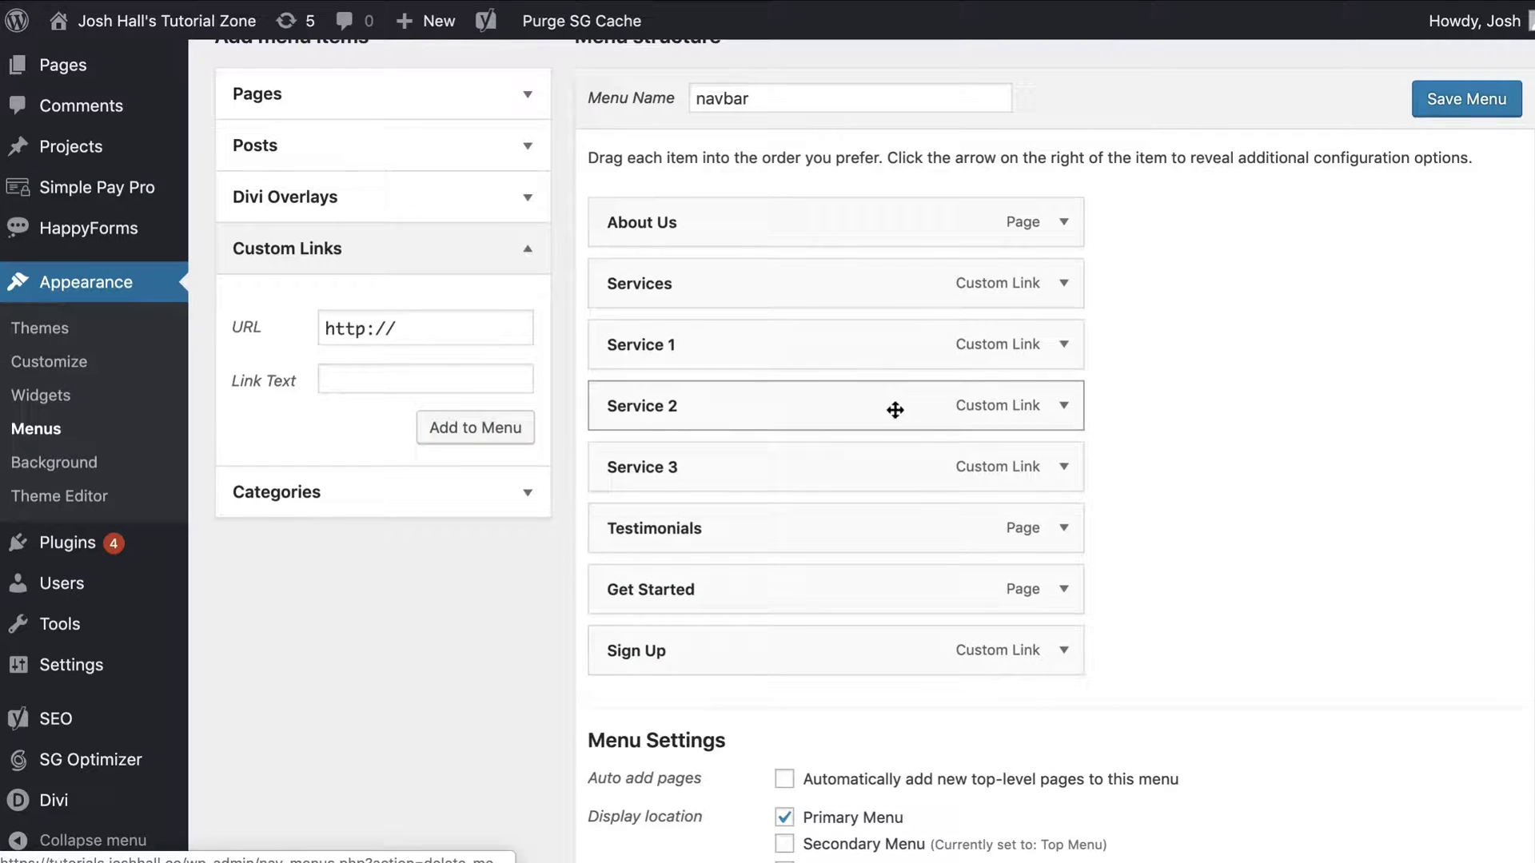
# Nest Service 1, 2 and 3 under the Services custom link, save, and view the site.
pyautogui.moveTo(774, 353); pyautogui.dragTo(811, 359)
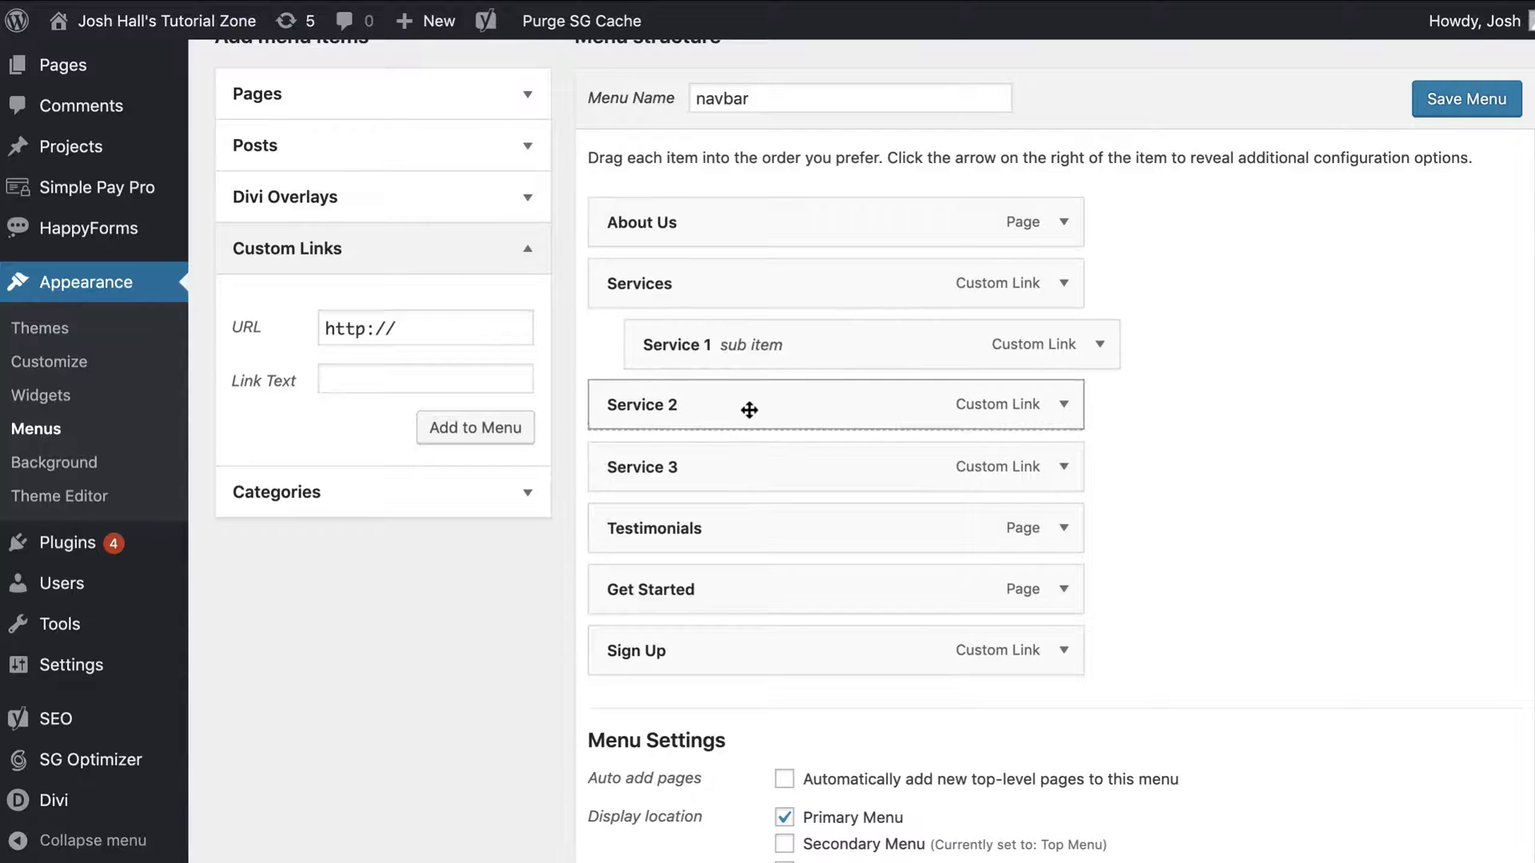
pyautogui.moveTo(749, 410); pyautogui.dragTo(812, 404)
pyautogui.moveTo(727, 480); pyautogui.dragTo(763, 470)
pyautogui.scroll(-3, 1165, 531)
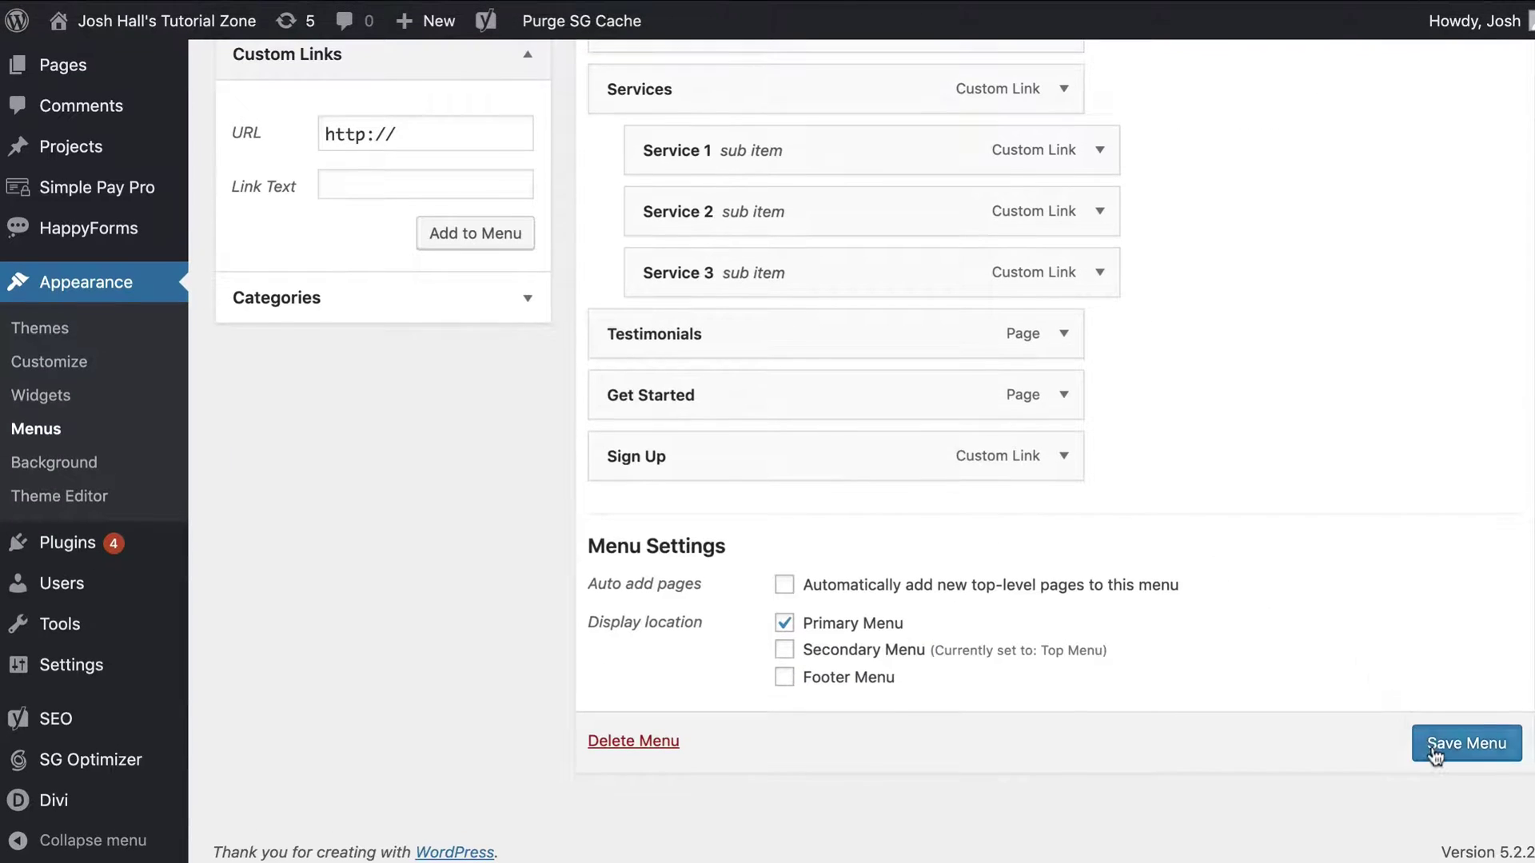
pyautogui.click(1435, 747)
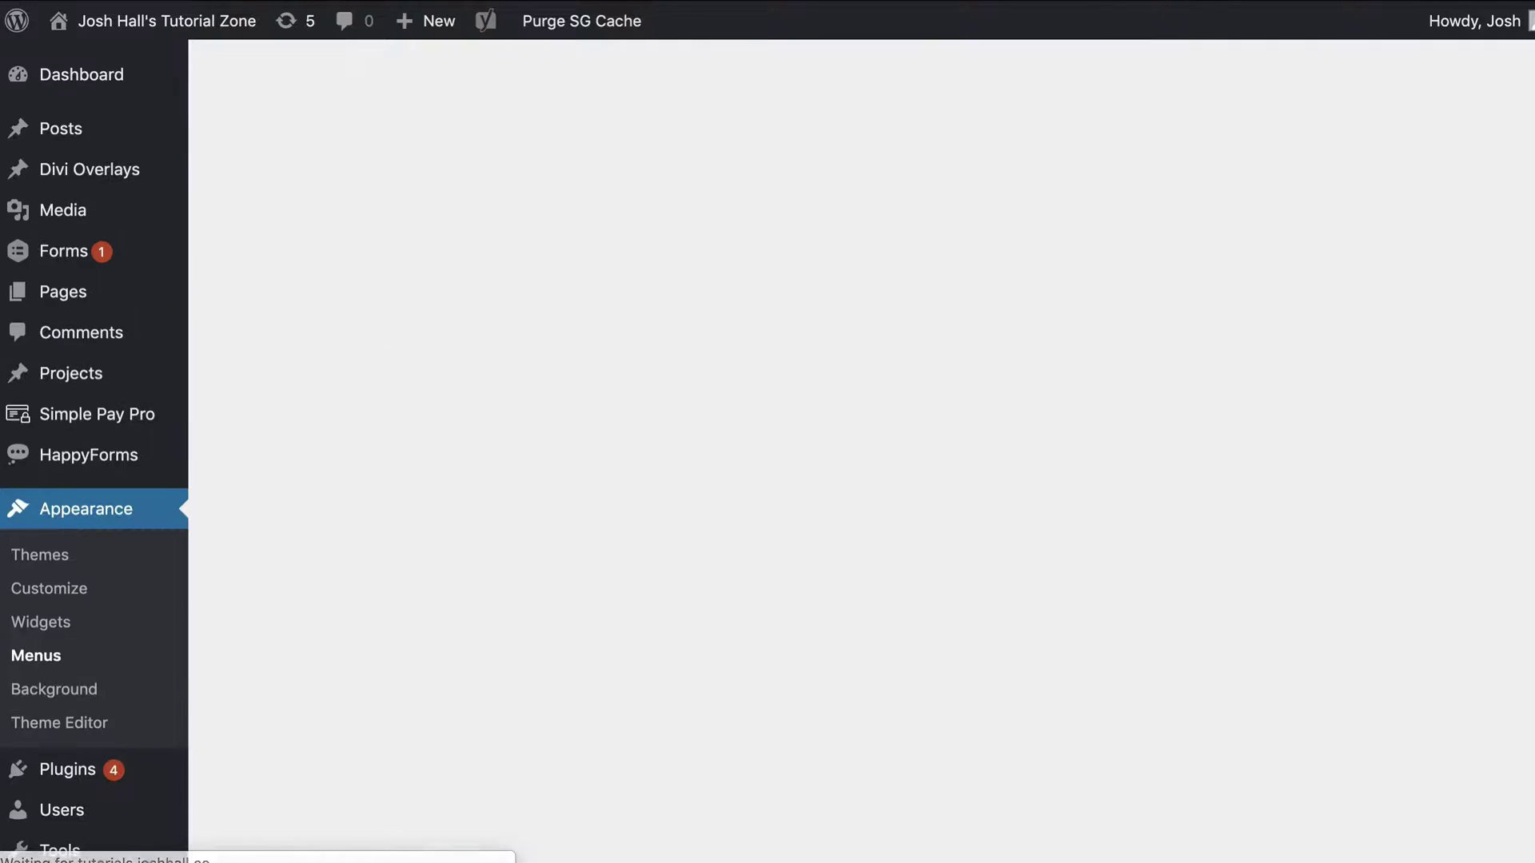
pyautogui.click(166, 20)
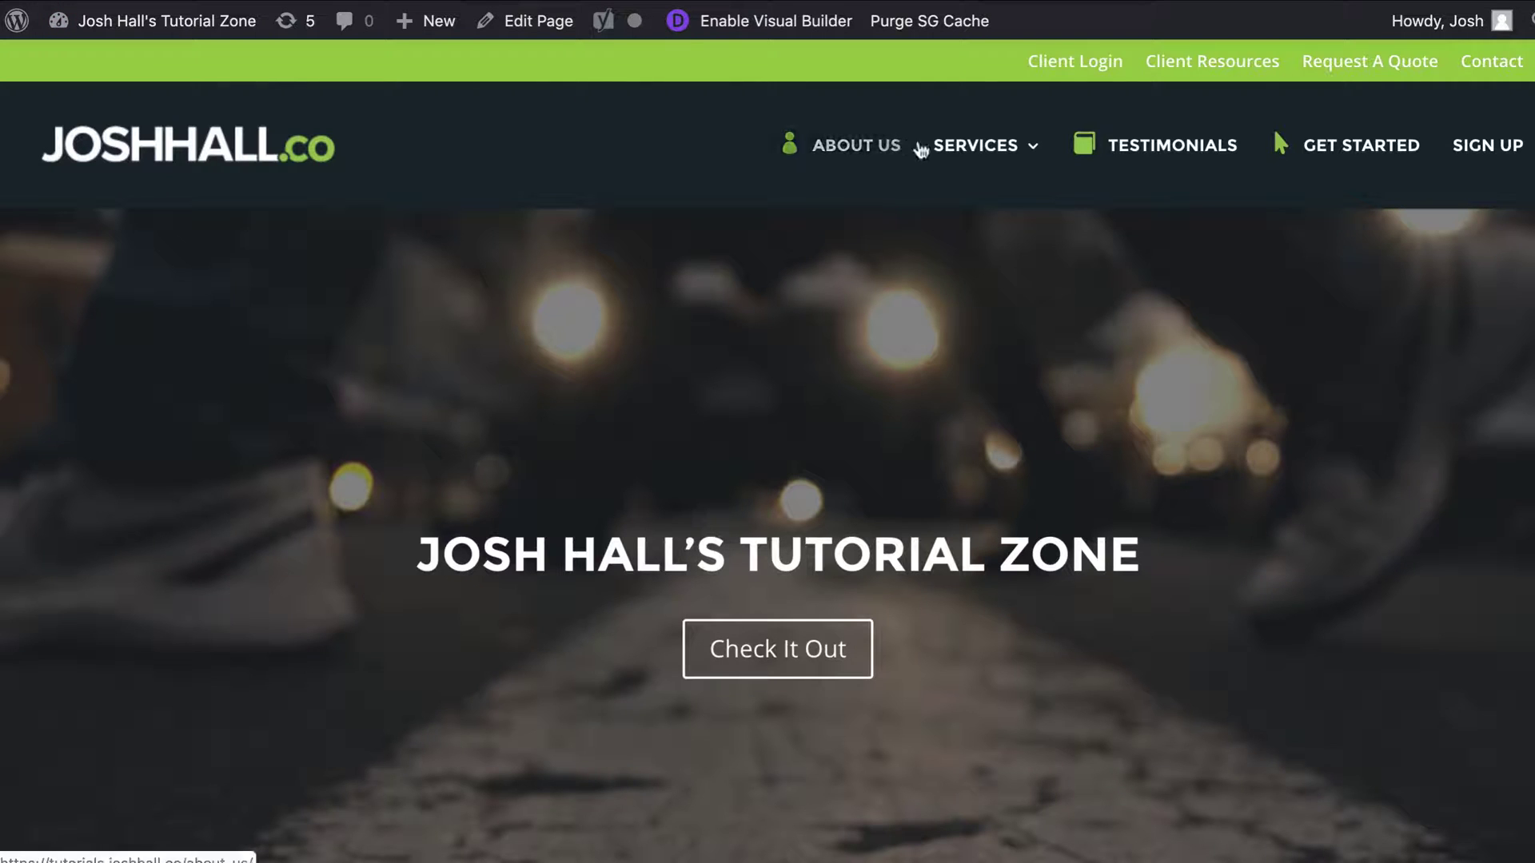
# Test clicking the SERVICES parent on the live site to see its '#' link.
pyautogui.moveTo(971, 151)
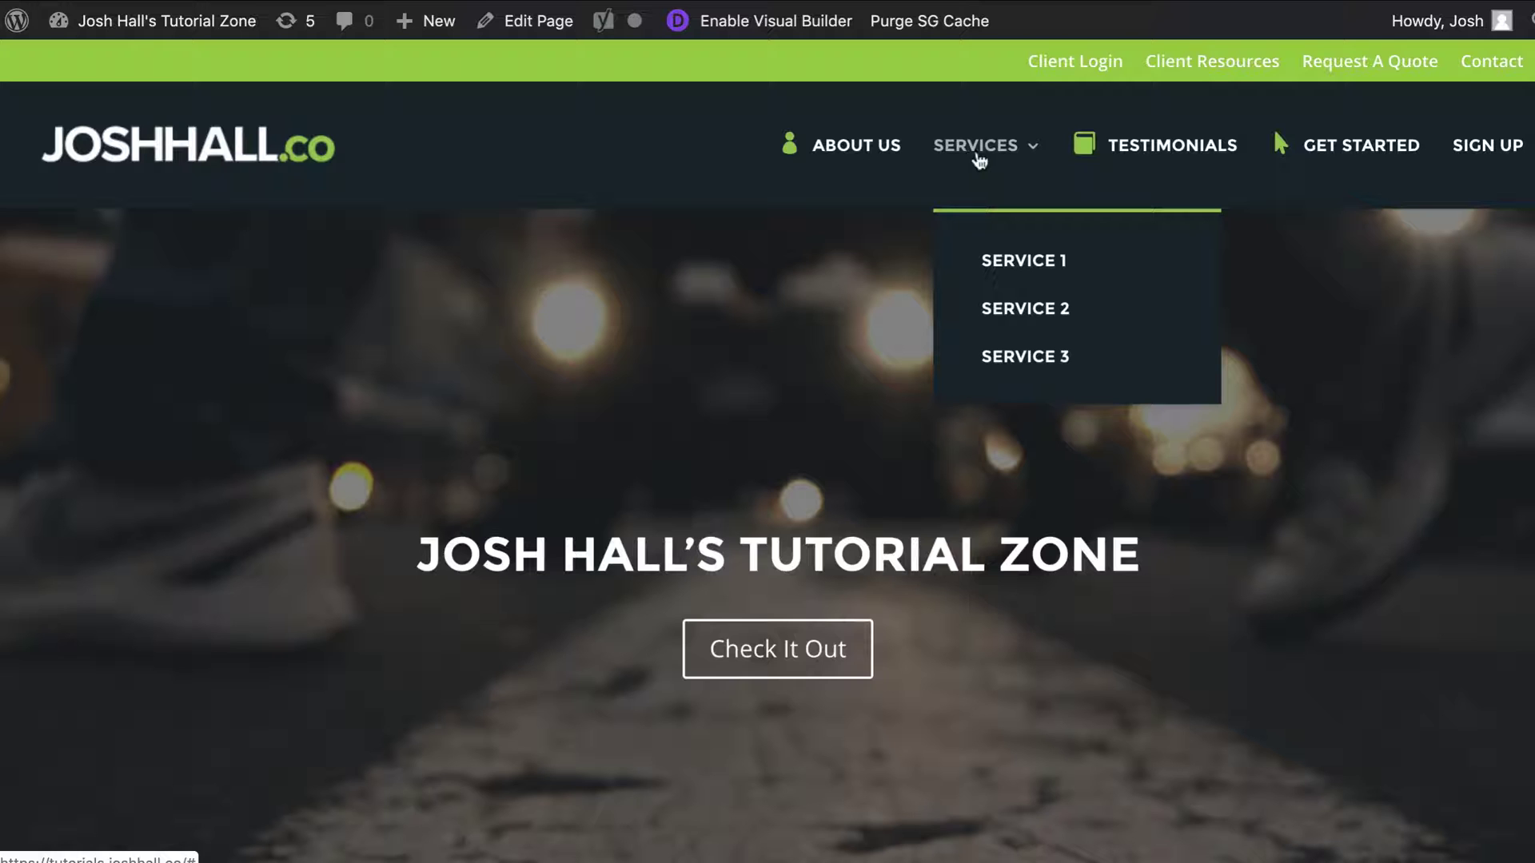
pyautogui.scroll(-1, 984, 156)
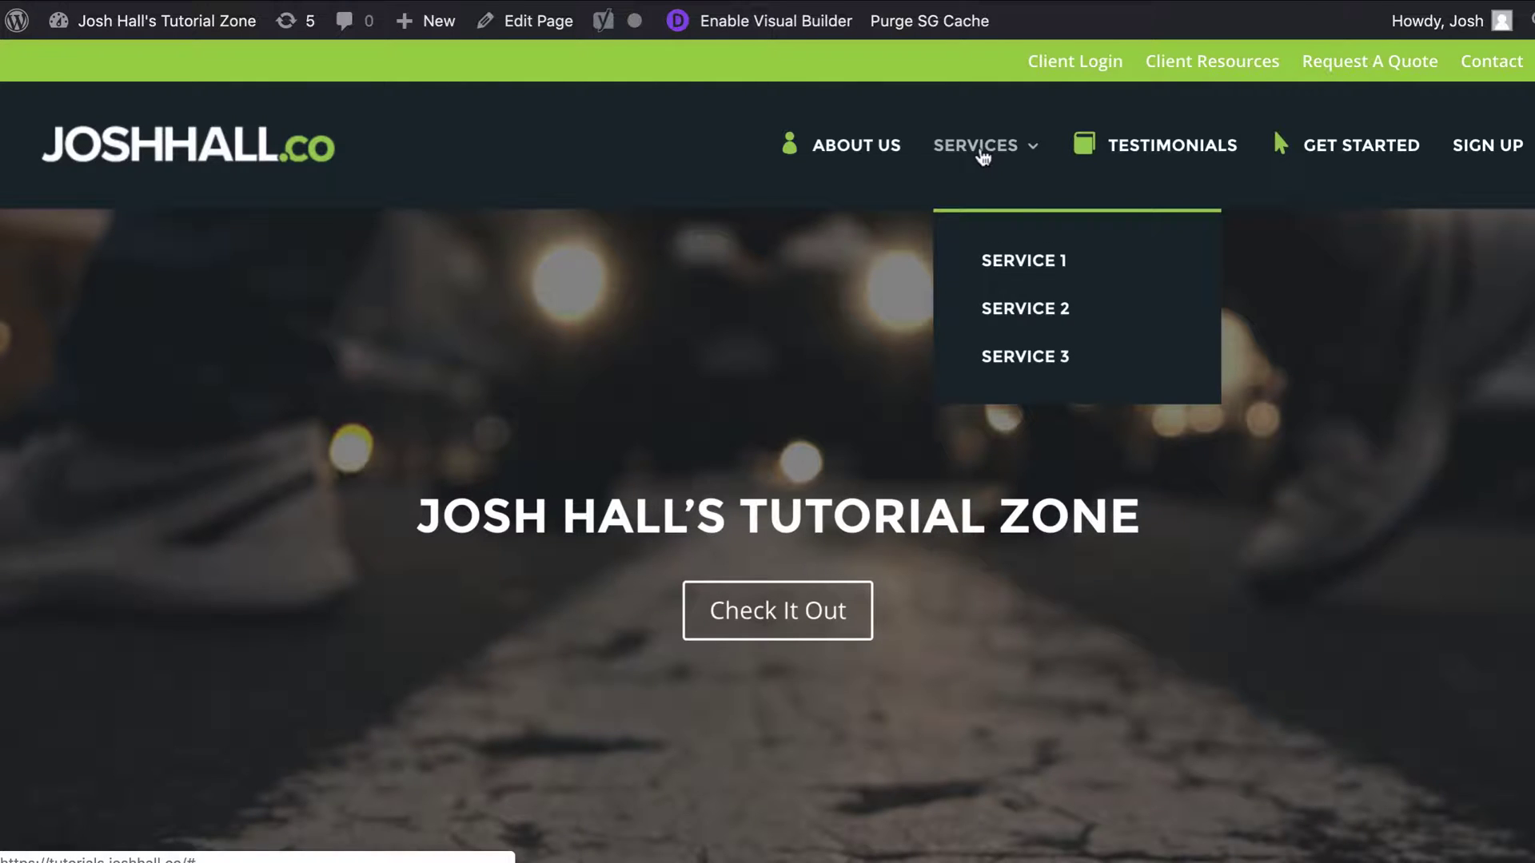
pyautogui.click(983, 157)
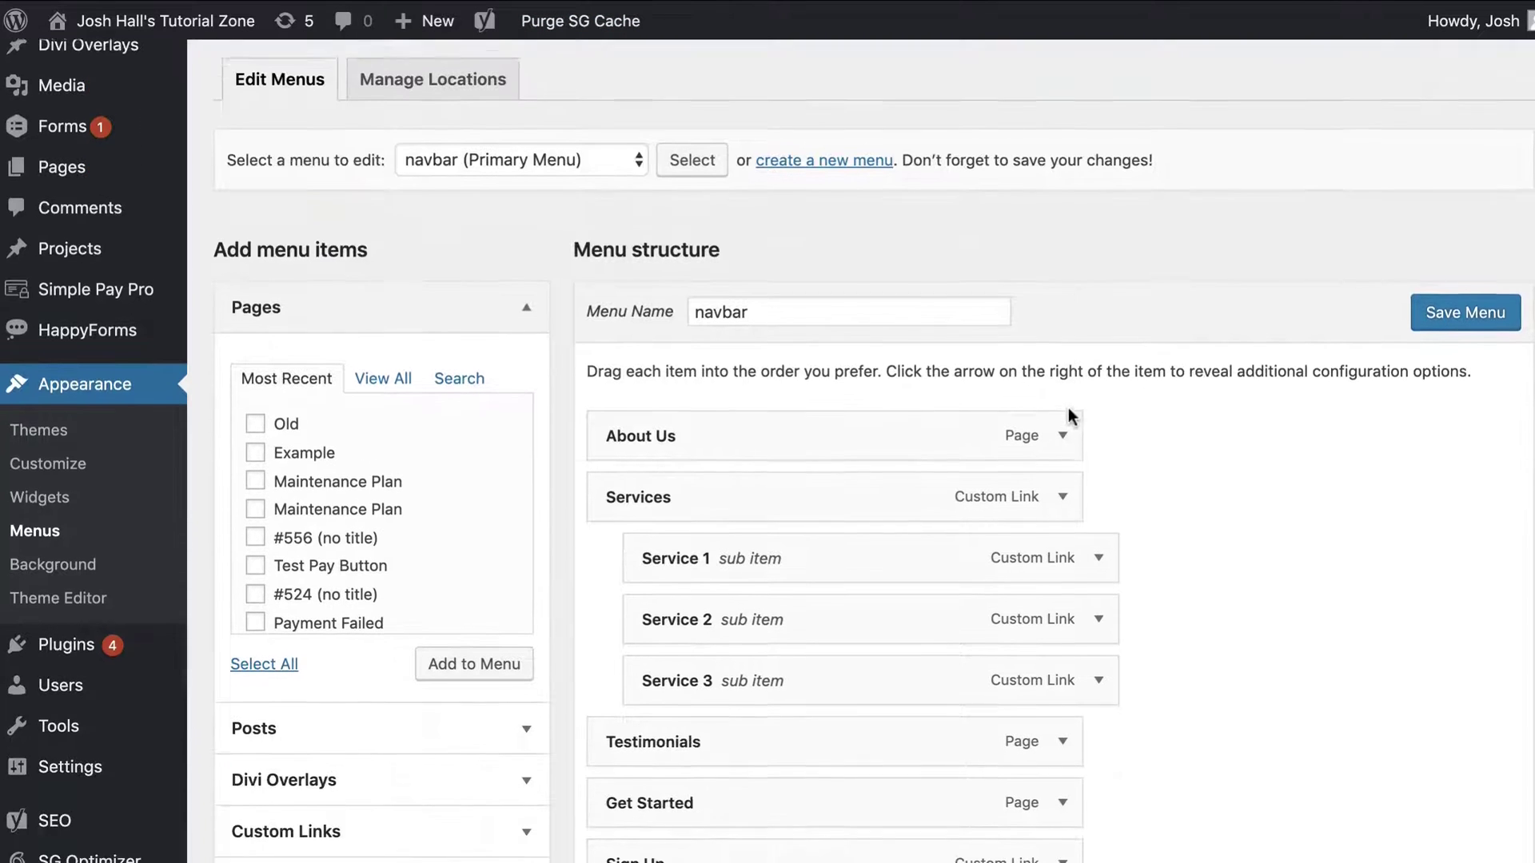
# Clear the '#' from the Services link's URL and save the navbar menu.
pyautogui.scroll(-1, 1071, 416)
pyautogui.click(1063, 463)
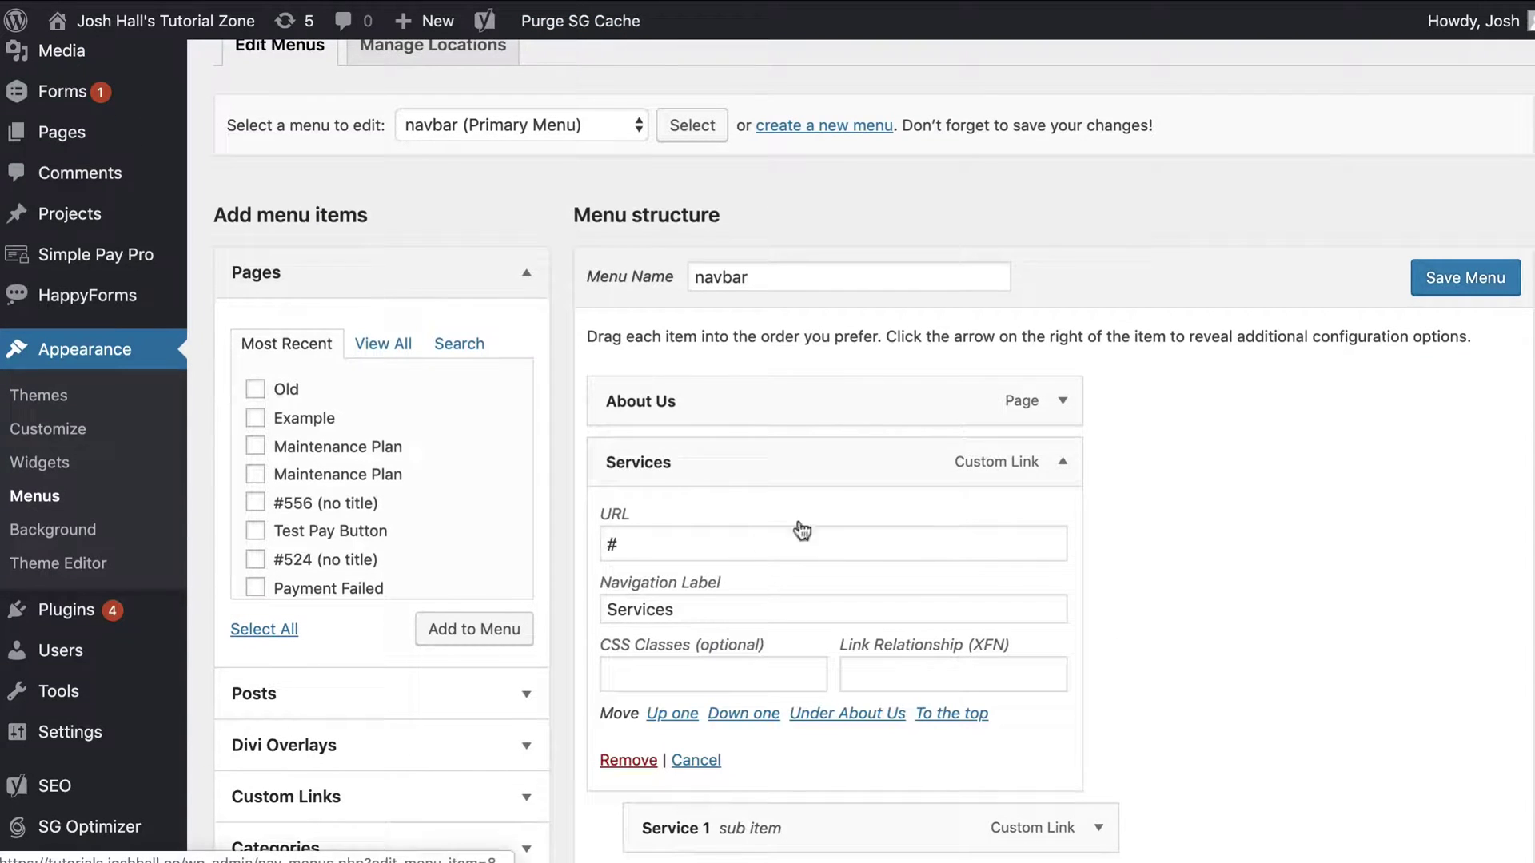
pyautogui.click(745, 544)
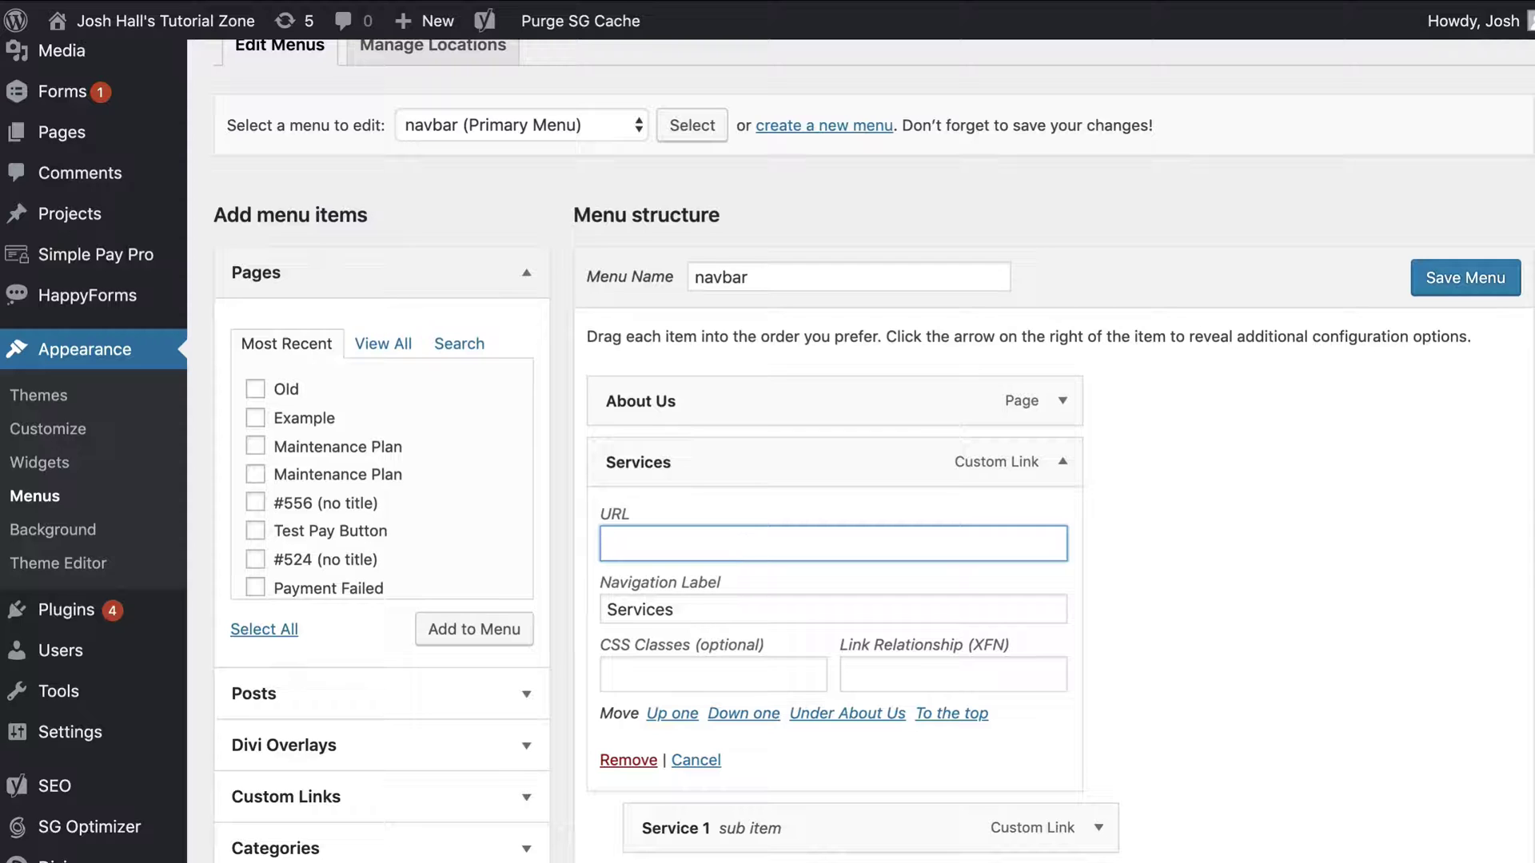
pyautogui.click(1063, 462)
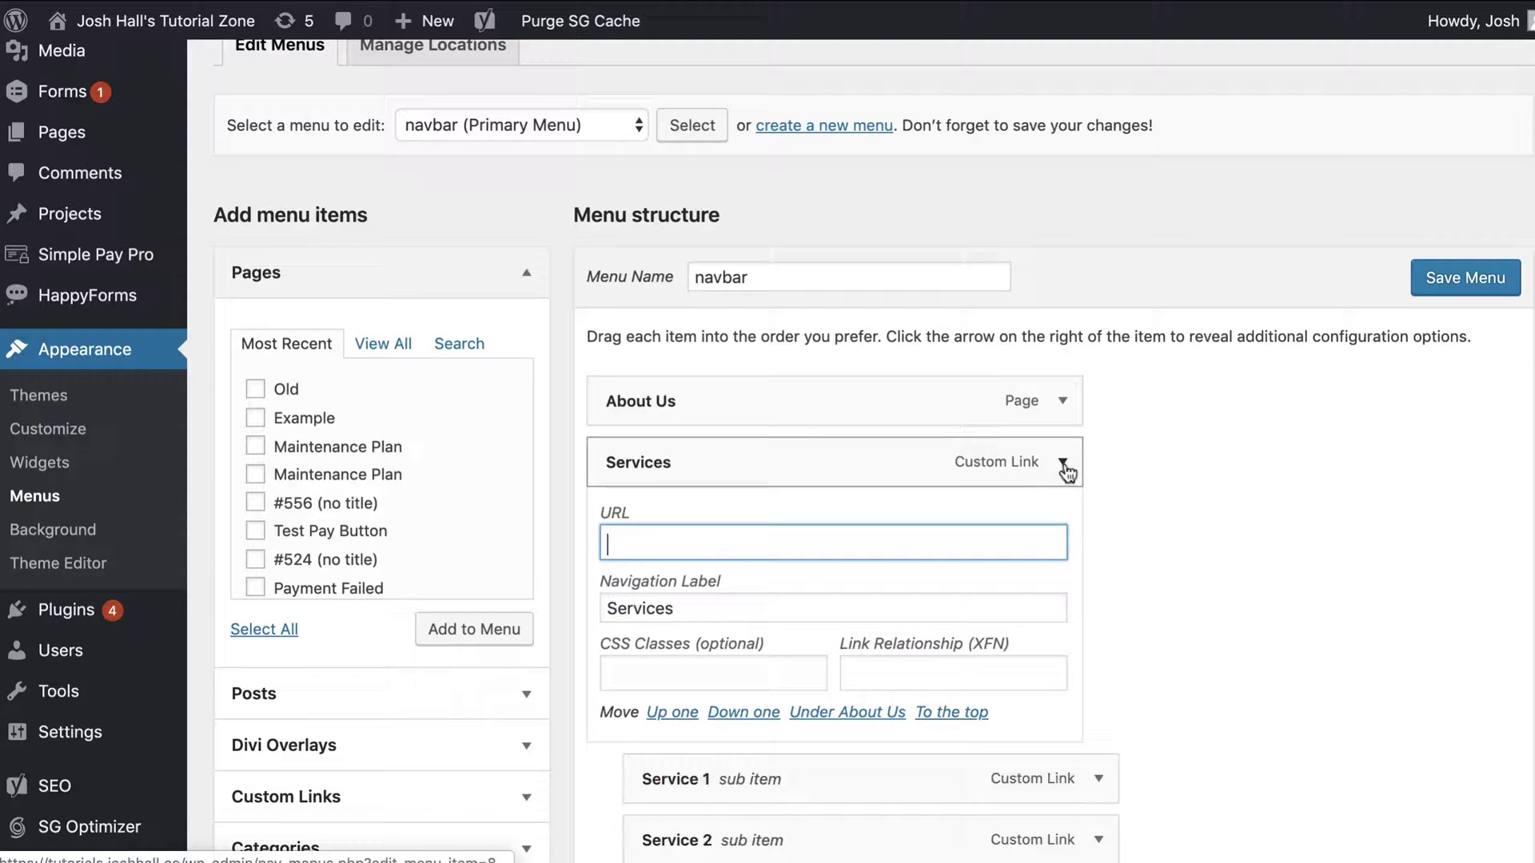
pyautogui.scroll(-4, 1192, 468)
pyautogui.click(1439, 841)
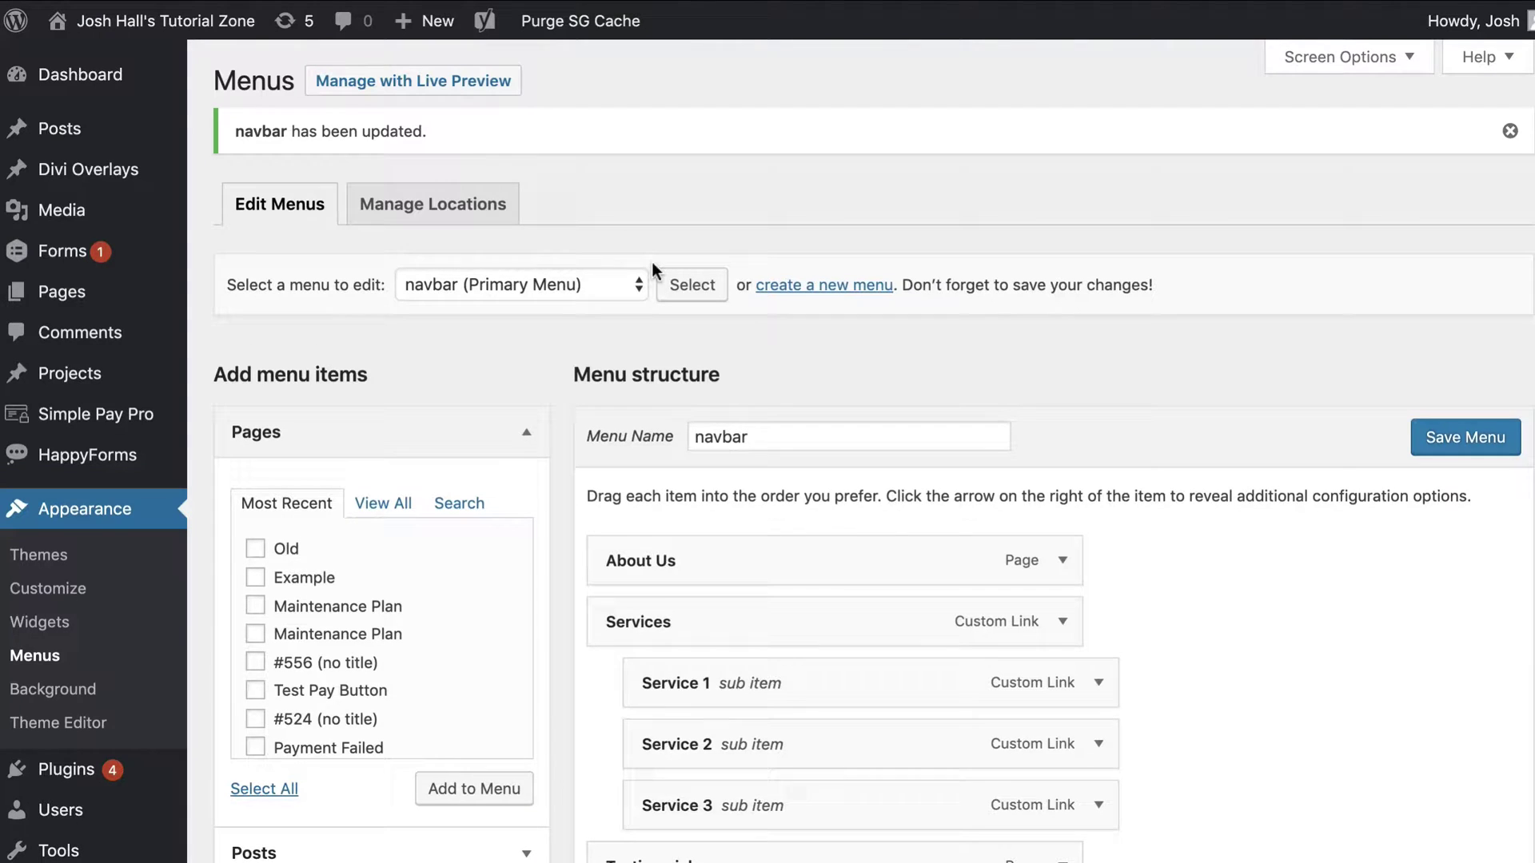
# Confirm the Services URL is now empty, then visit the live homepage.
pyautogui.scroll(-5, 1071, 389)
pyautogui.scroll(2, 1071, 389)
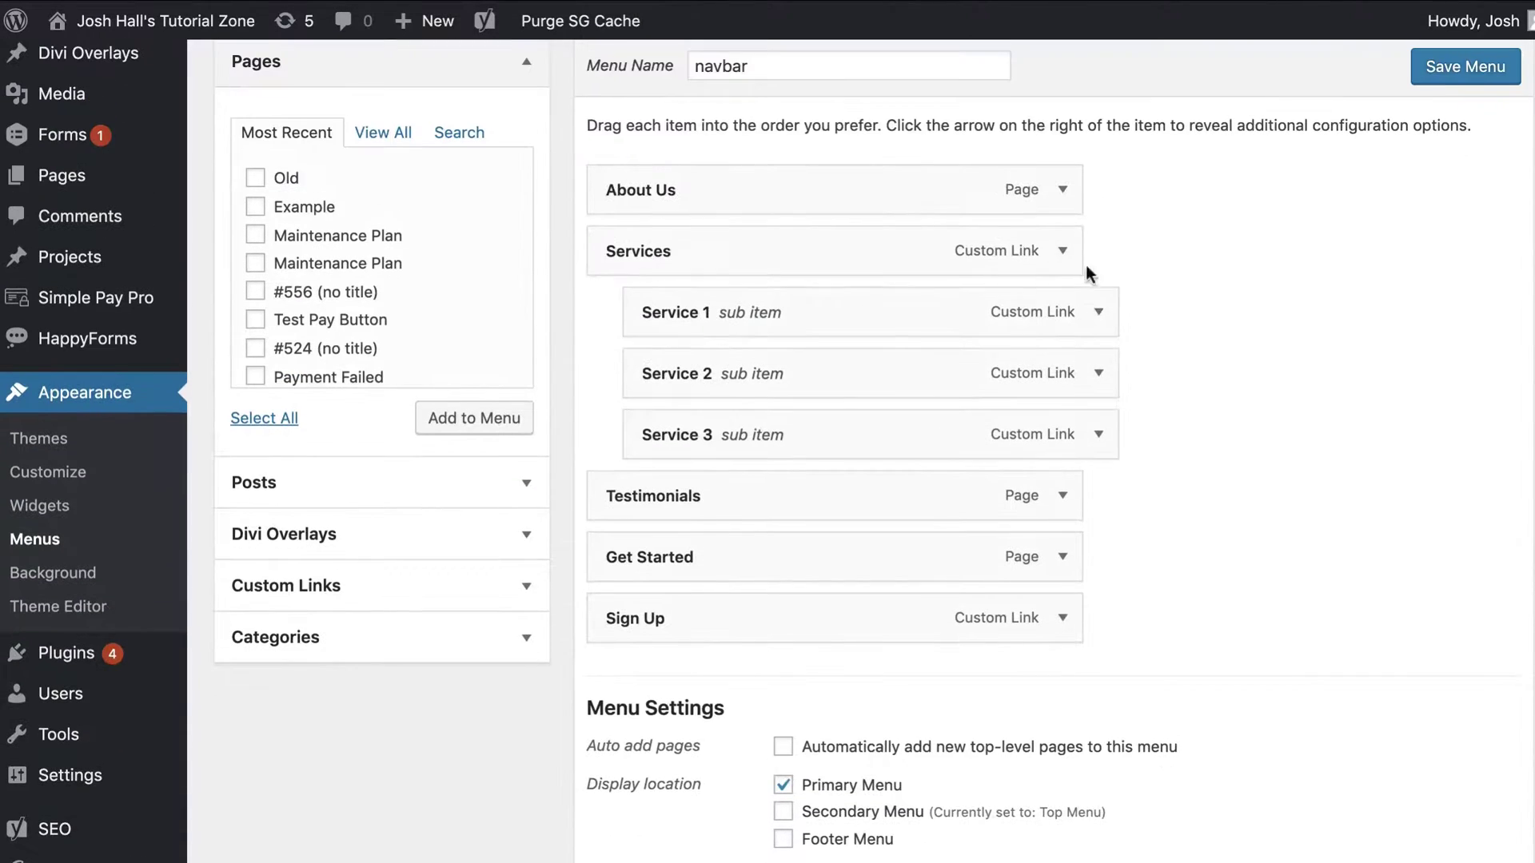
pyautogui.click(1063, 255)
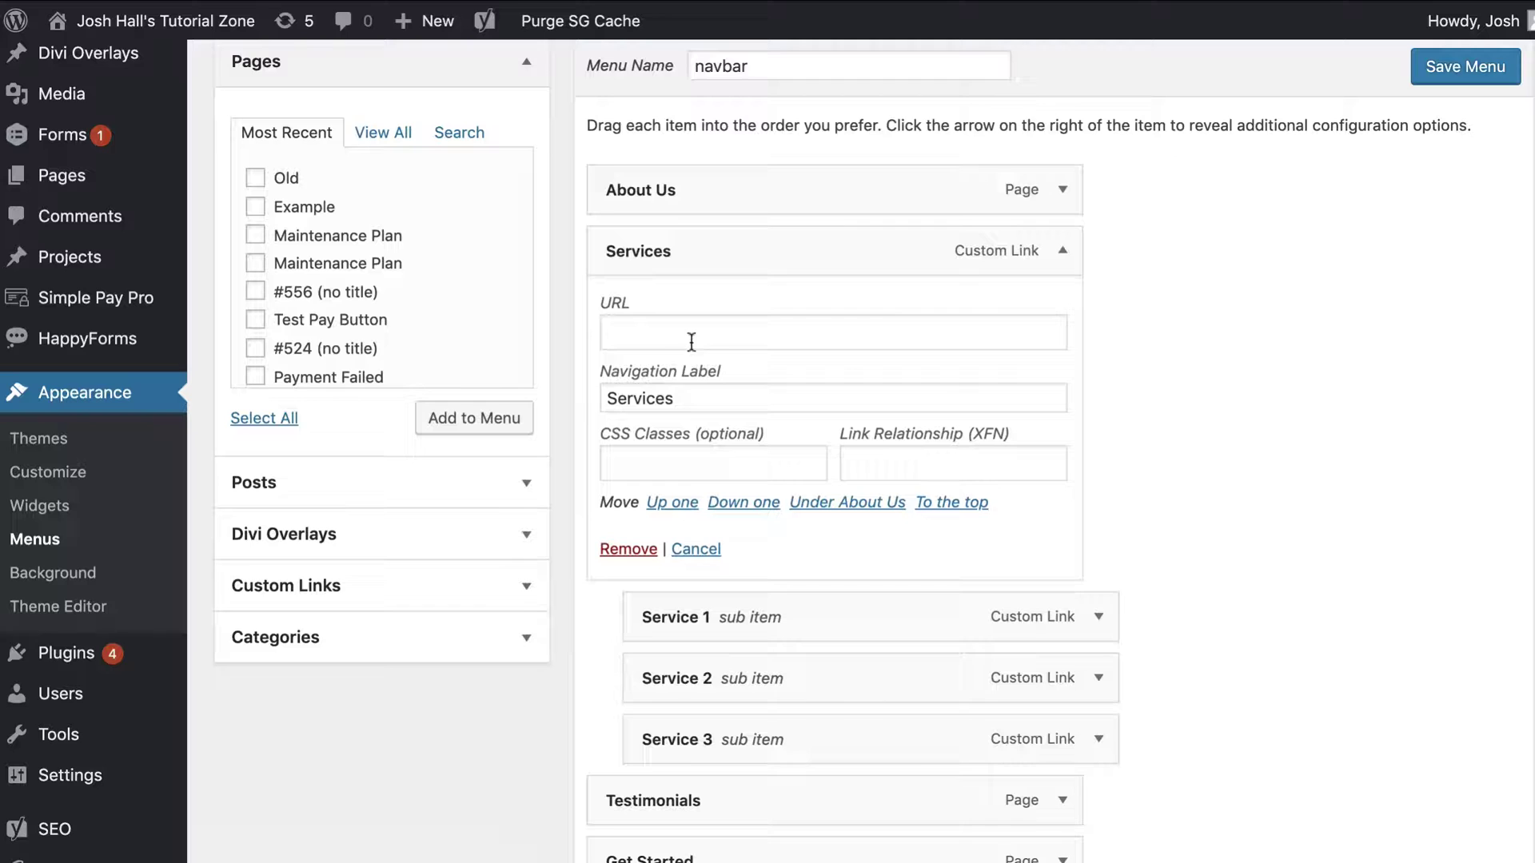
pyautogui.click(1064, 252)
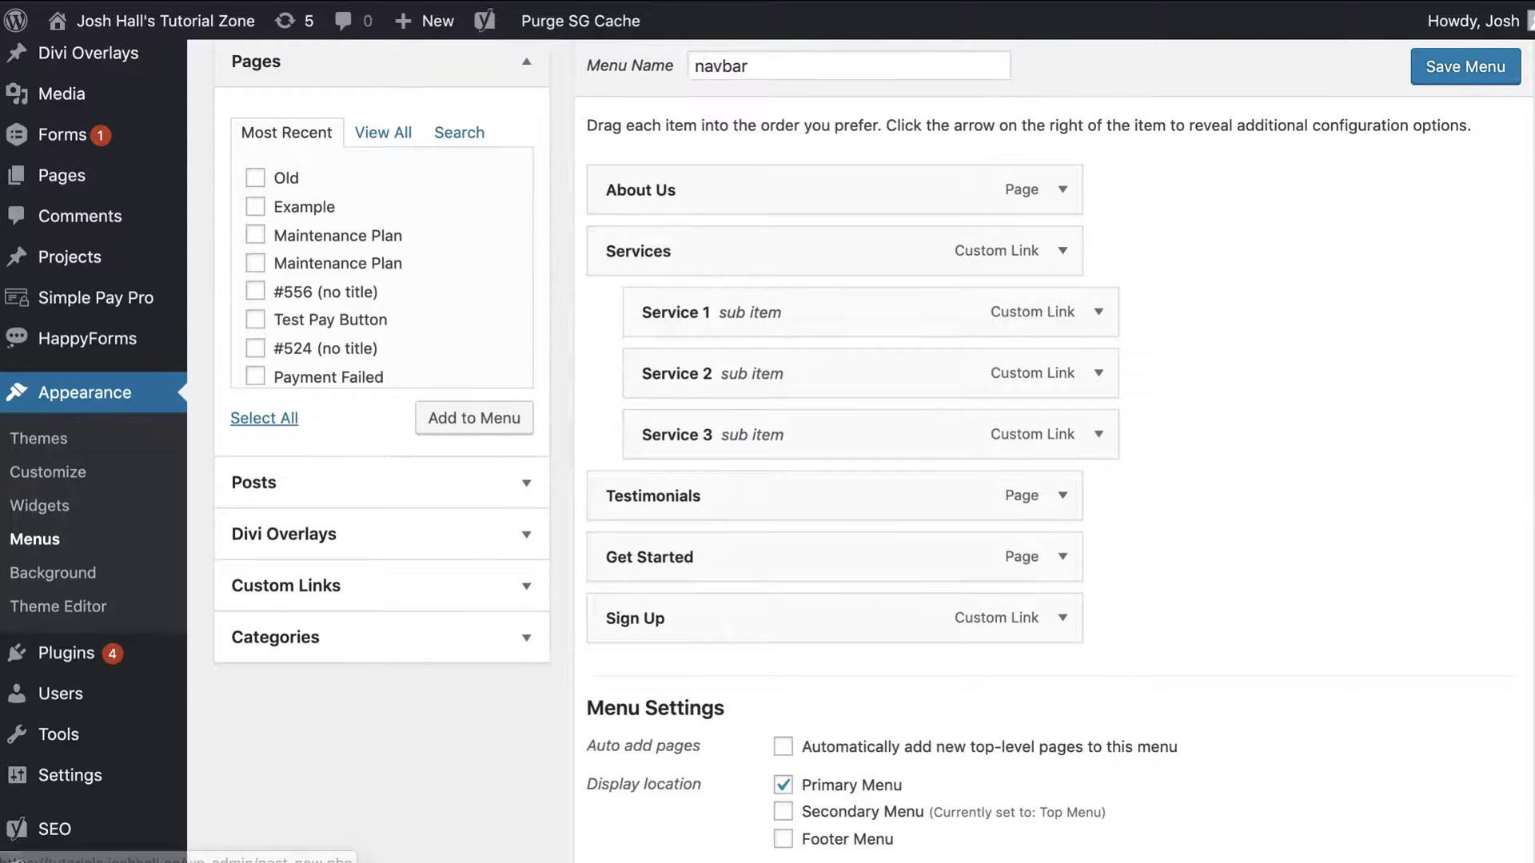
pyautogui.click(160, 21)
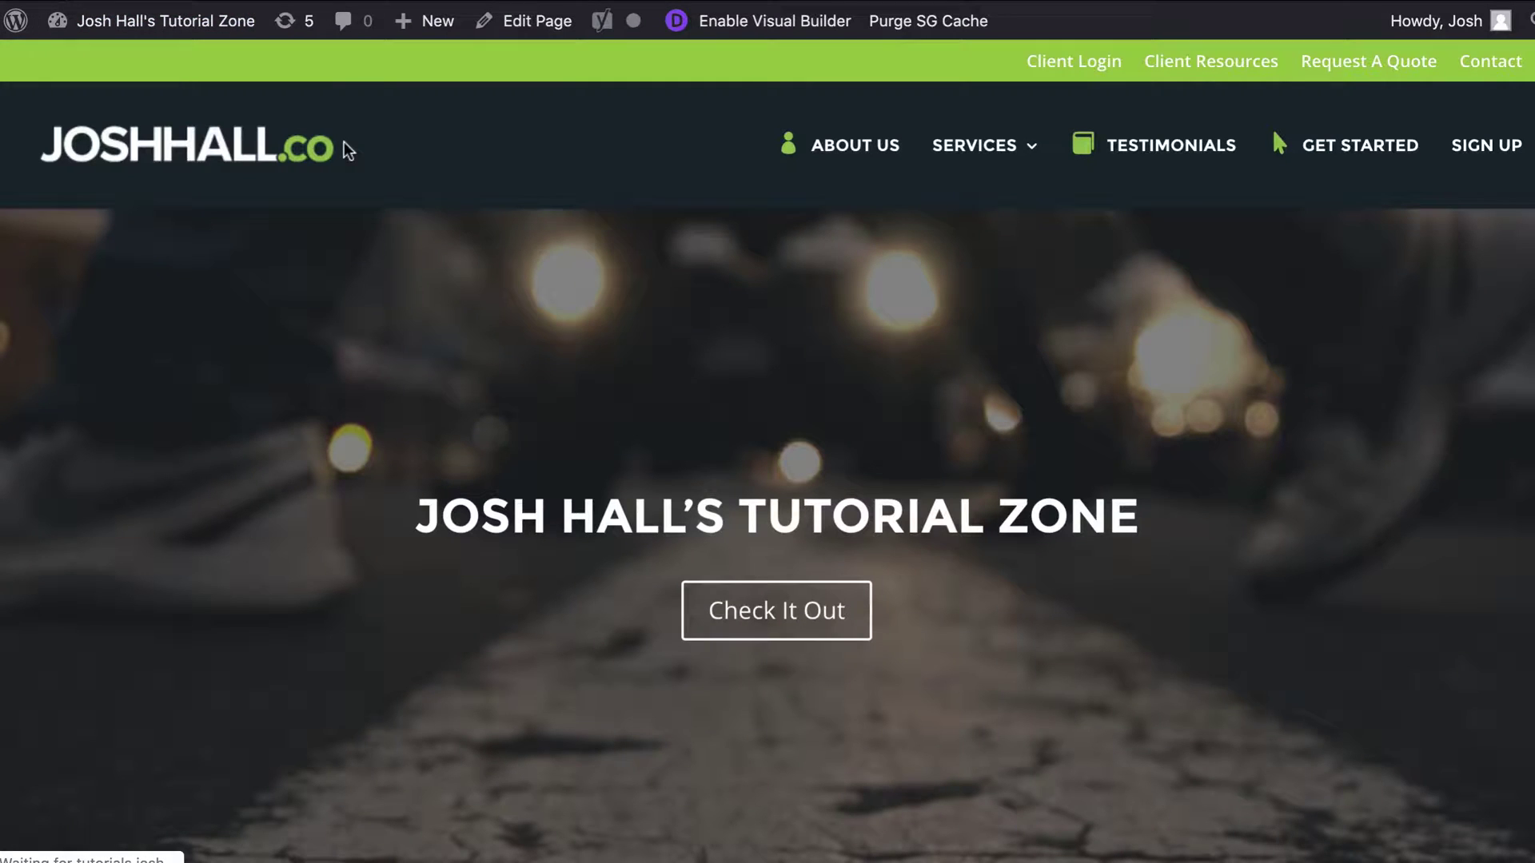
# Preview the homepage SERVICES dropdown with Service 1–3 showing.
pyautogui.scroll(-1, 344, 142)
pyautogui.scroll(1, 919, 132)
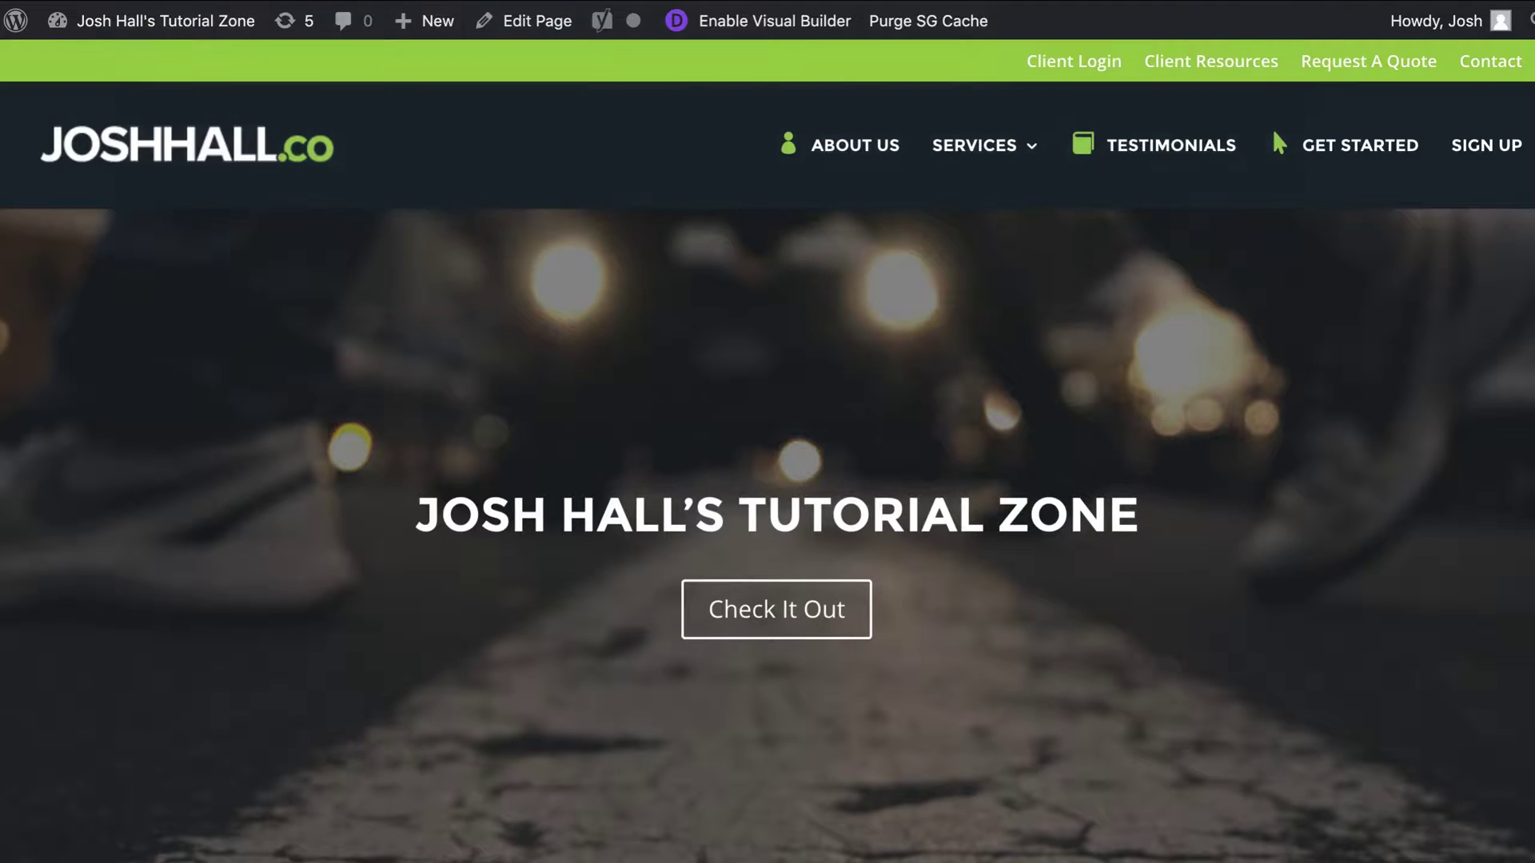
pyautogui.scroll(1, 640, 154)
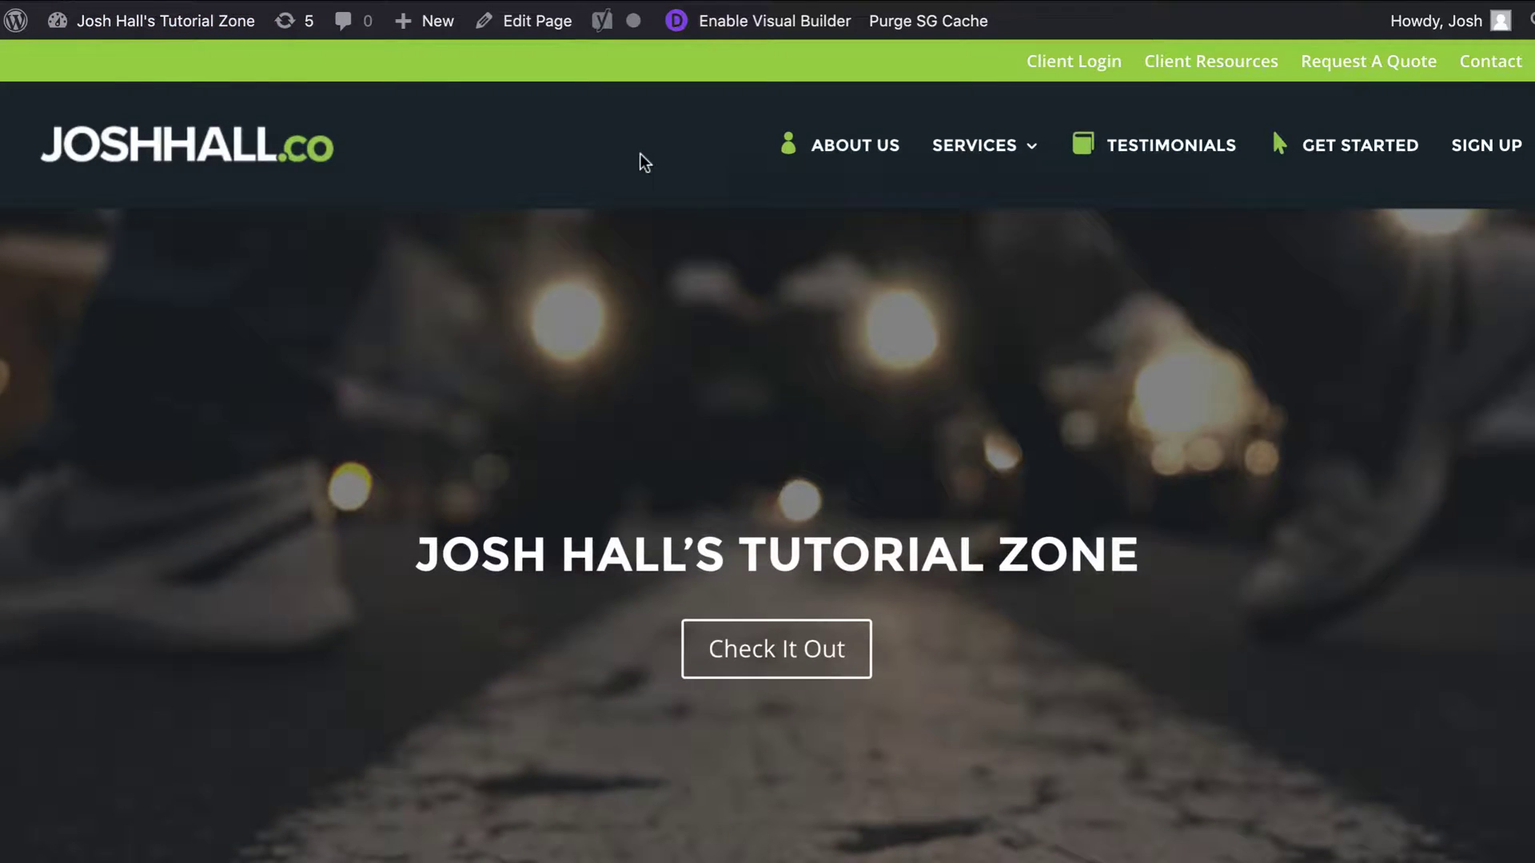
pyautogui.moveTo(1003, 152)
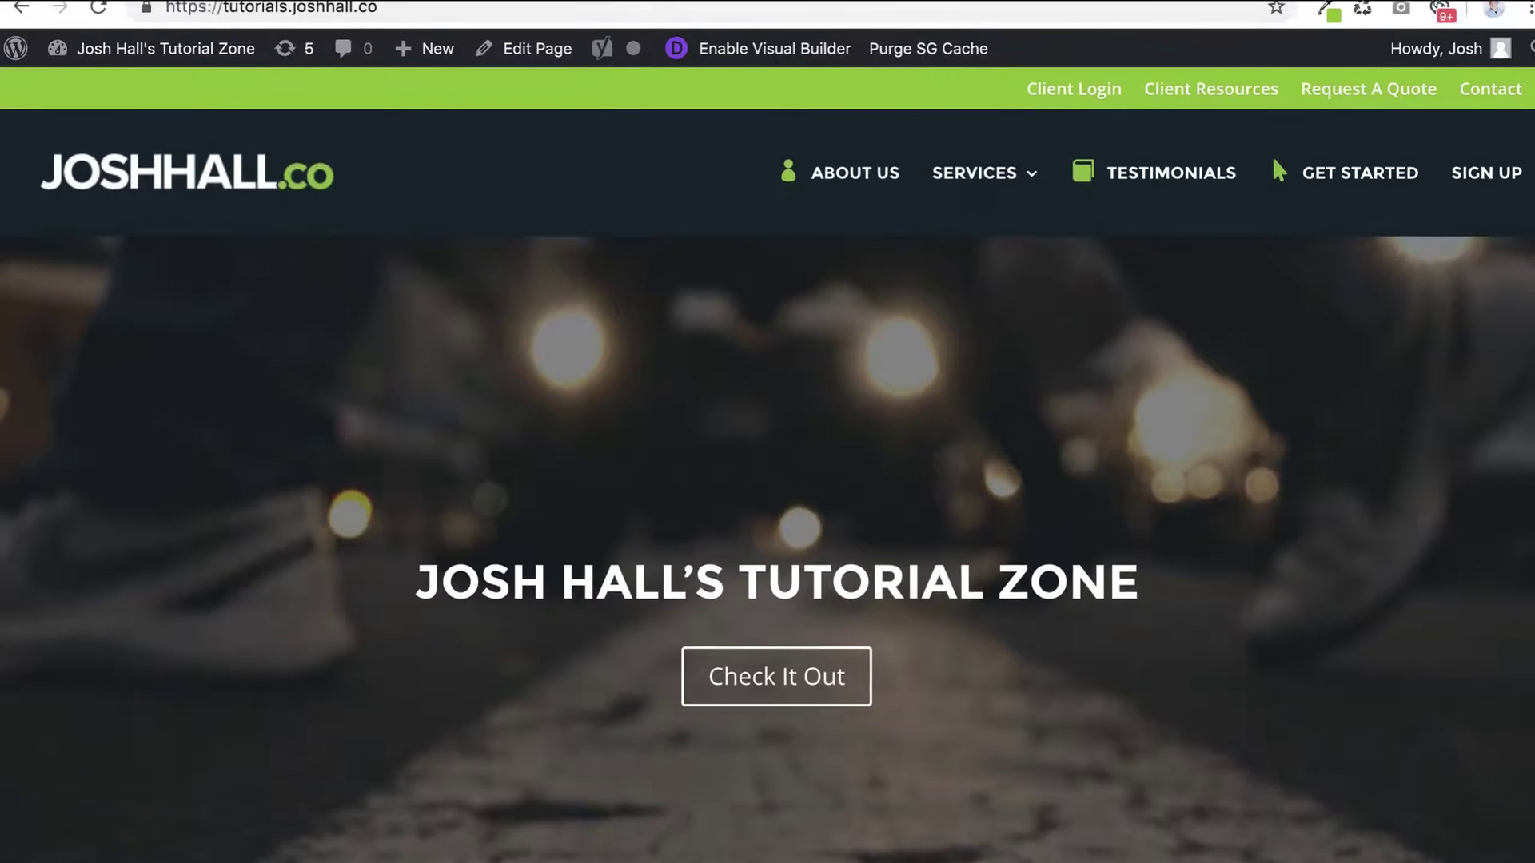
pyautogui.moveTo(958, 208)
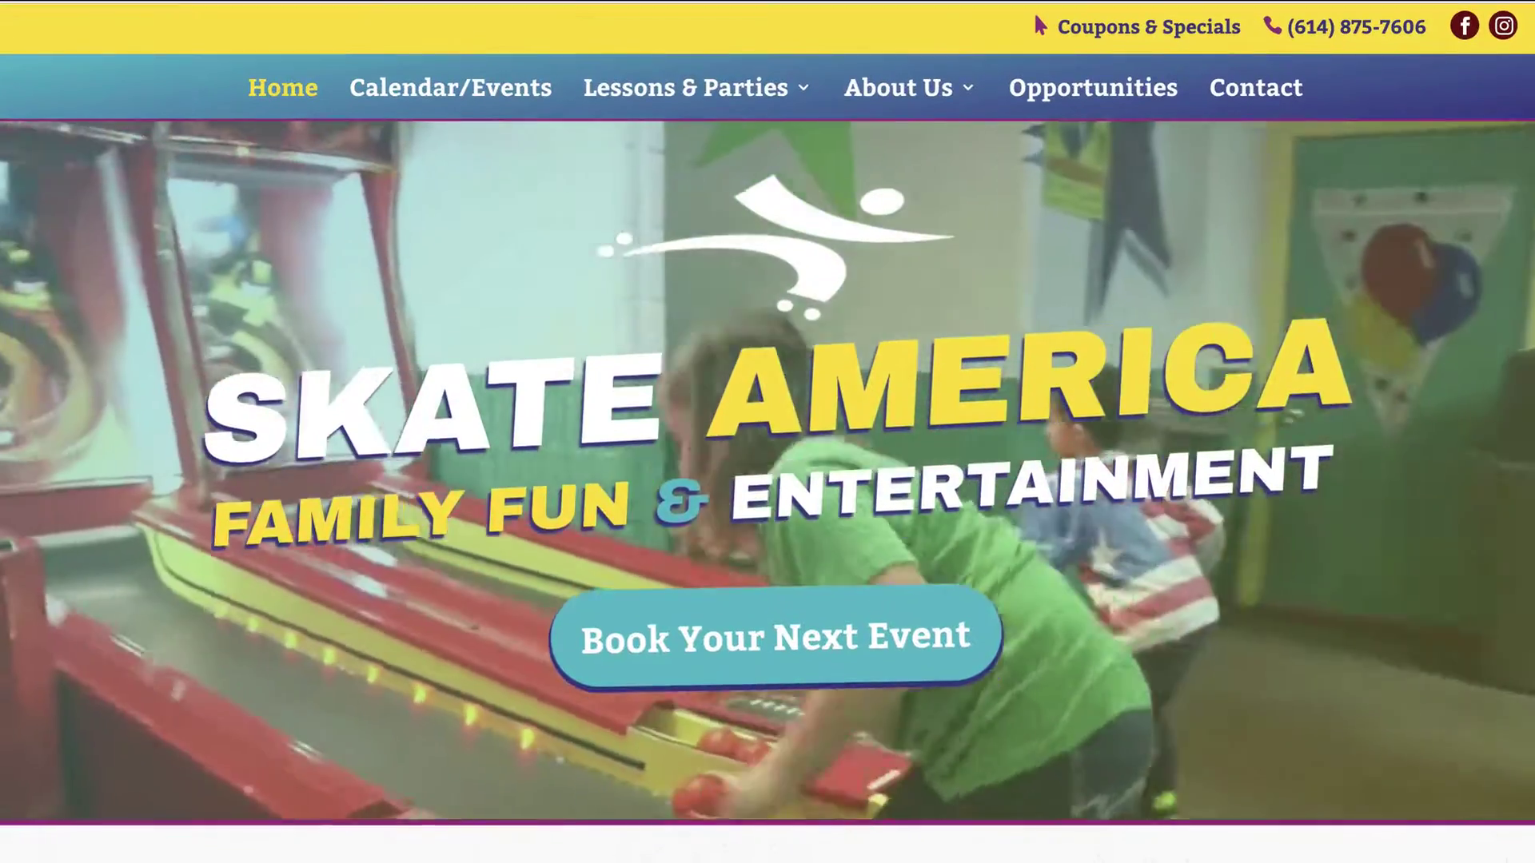
# Show the Lessons & Parties submenu and demonstrate its label isn't a clickable link.
pyautogui.moveTo(717, 92)
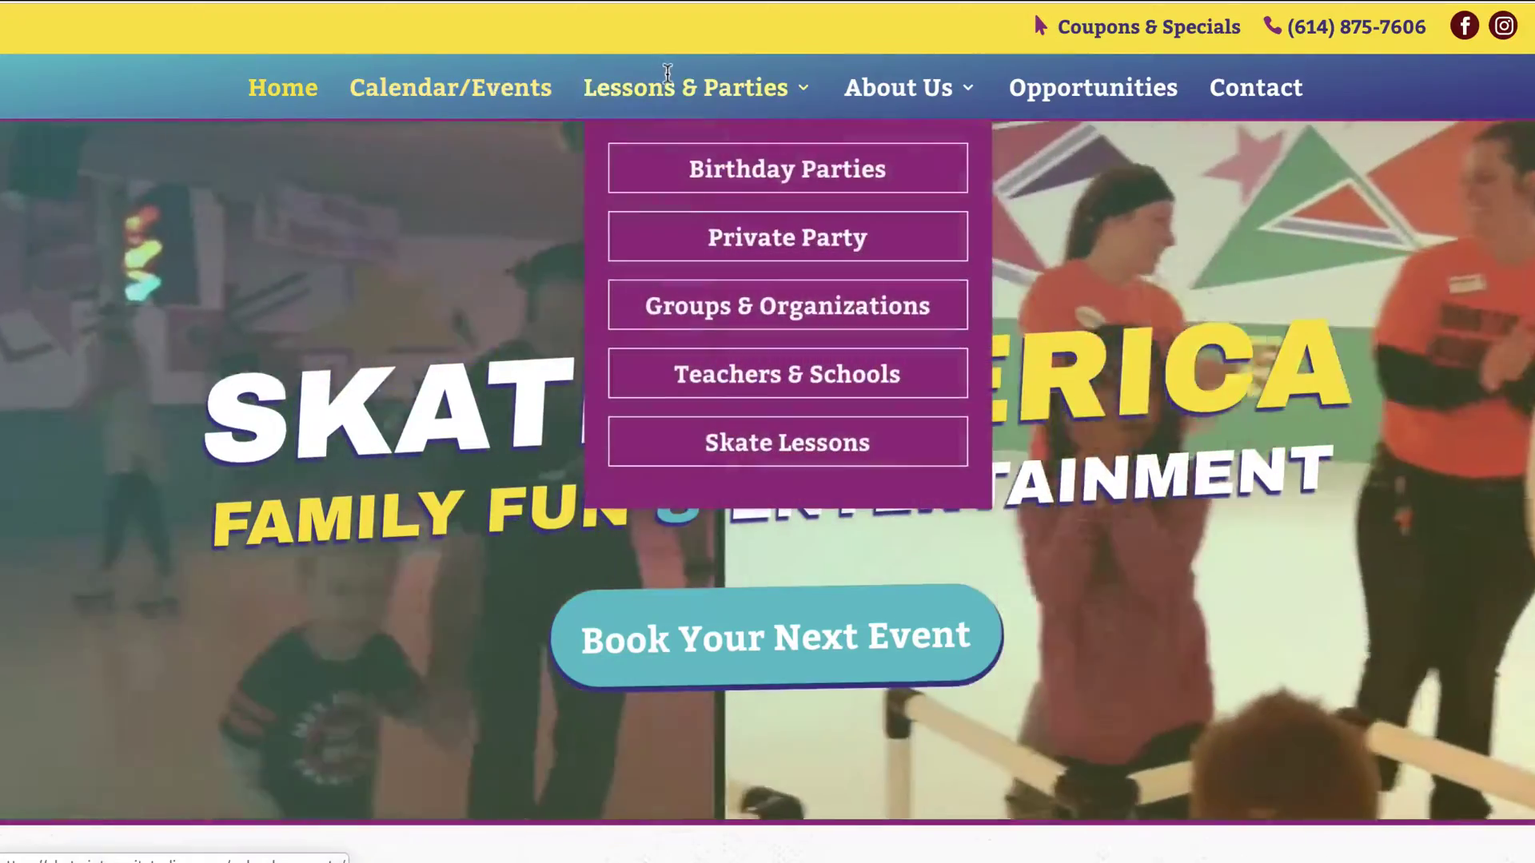
pyautogui.doubleClick(663, 75)
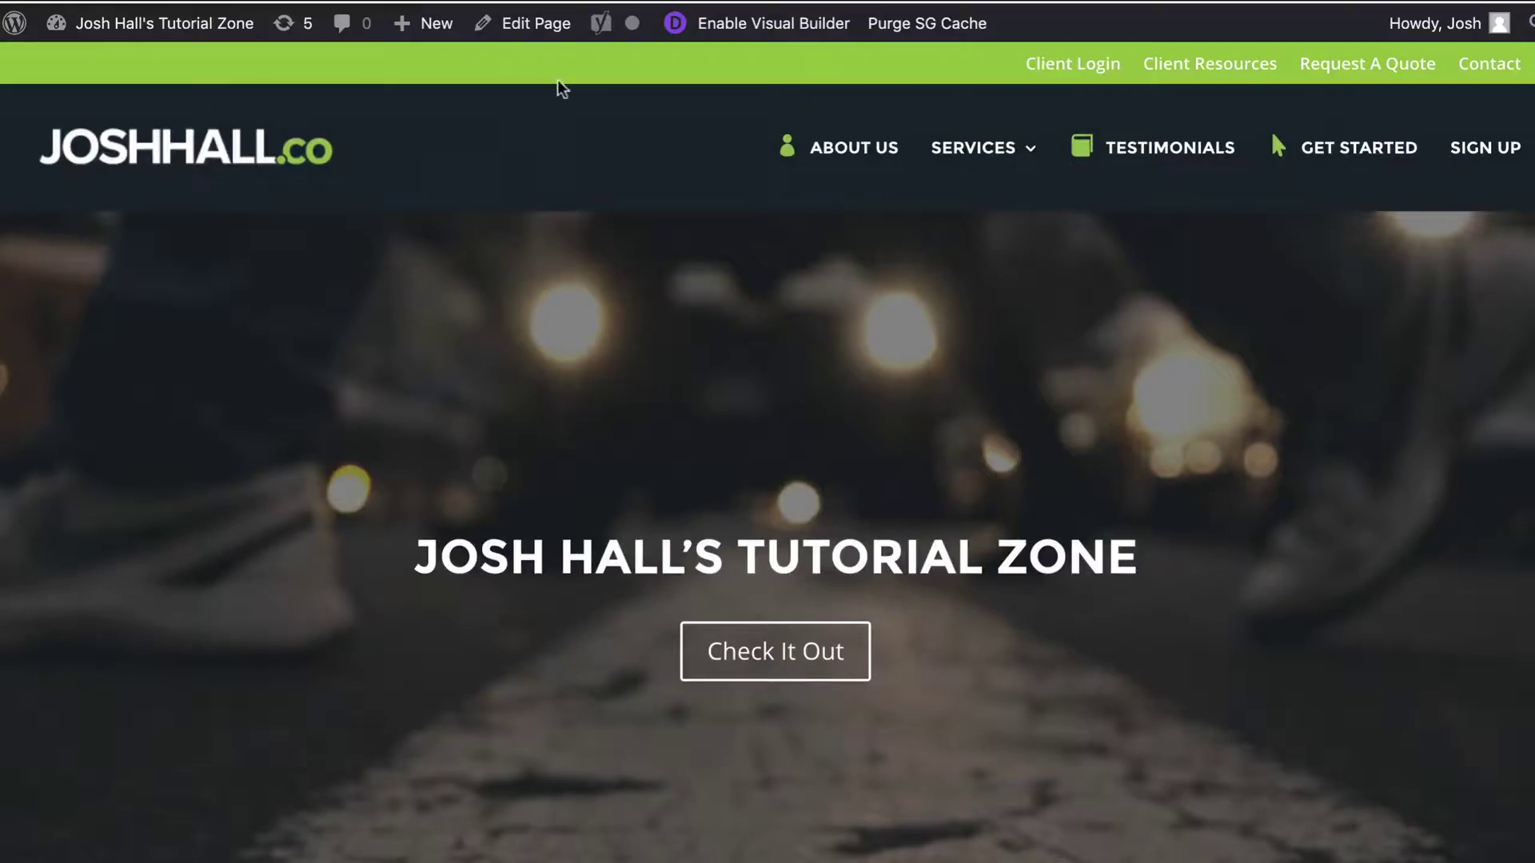
pyautogui.moveTo(980, 158)
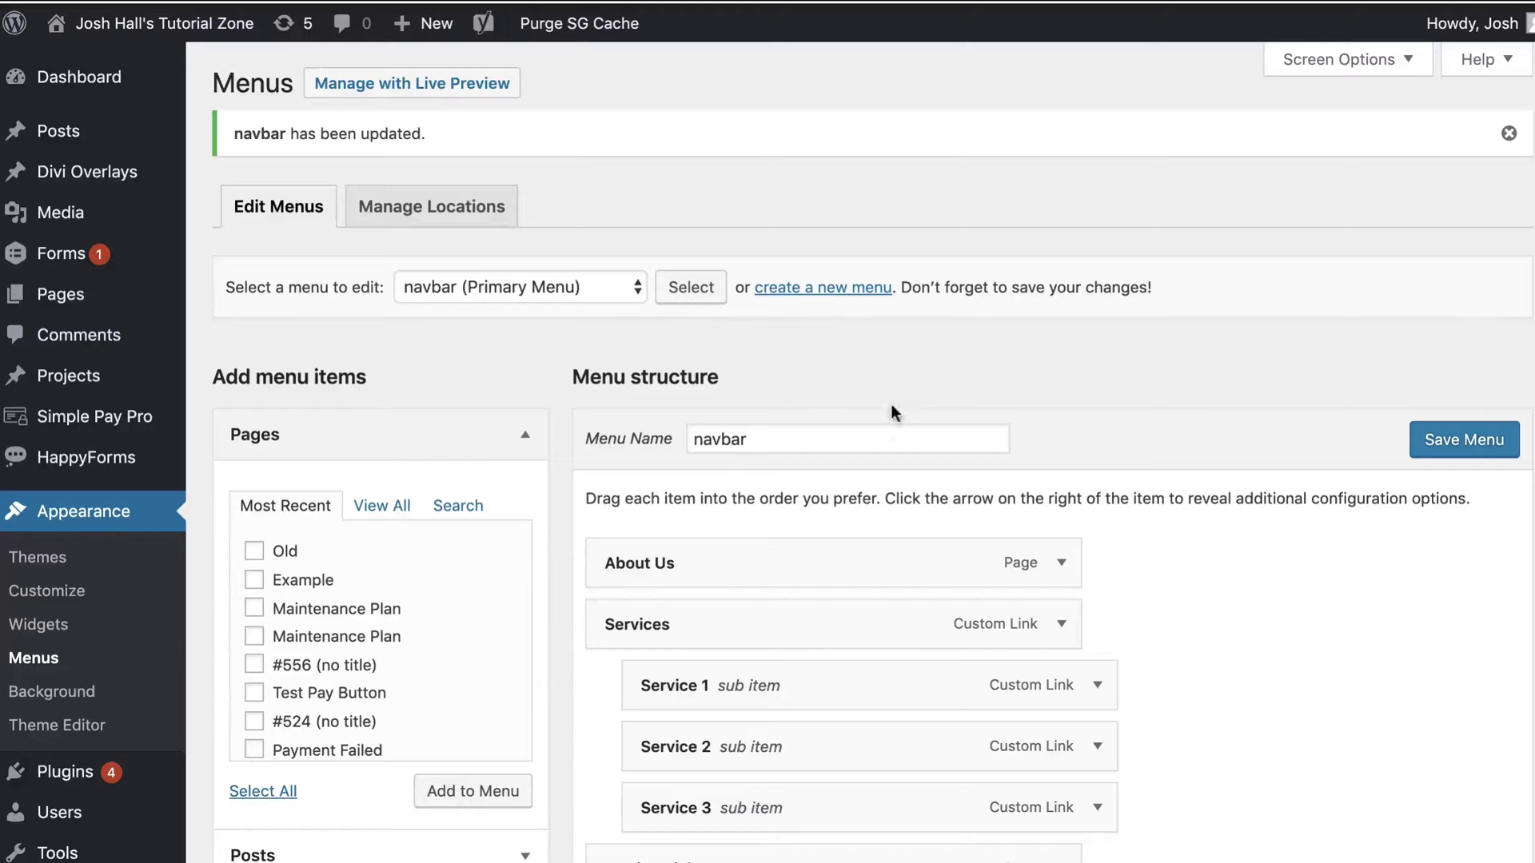
# Set the Custom Links URL field to '#' and re-inspect the Services item's settings.
pyautogui.scroll(-5, 1154, 384)
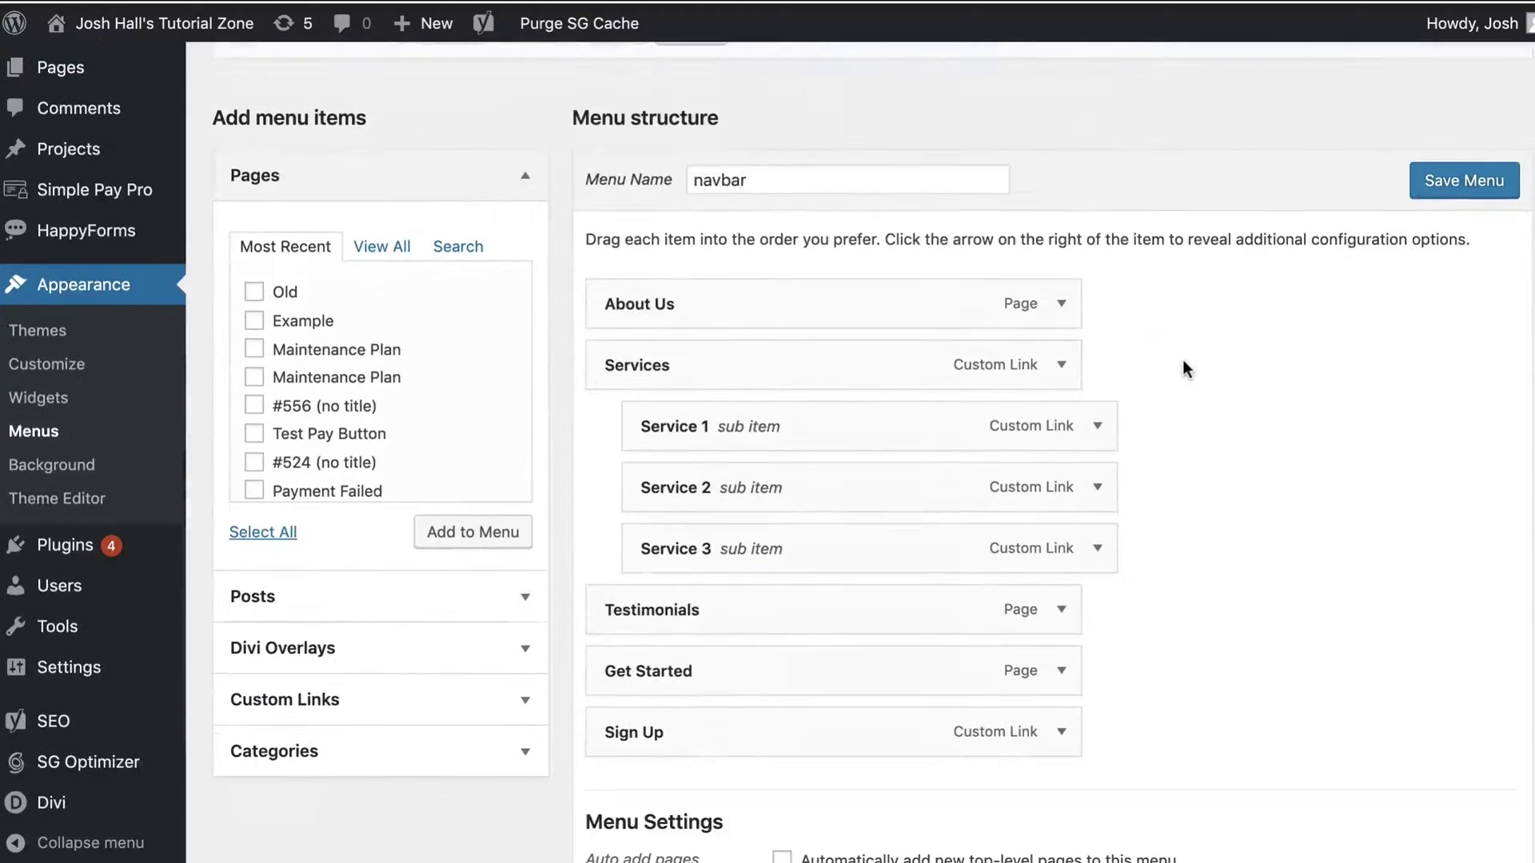
pyautogui.click(493, 698)
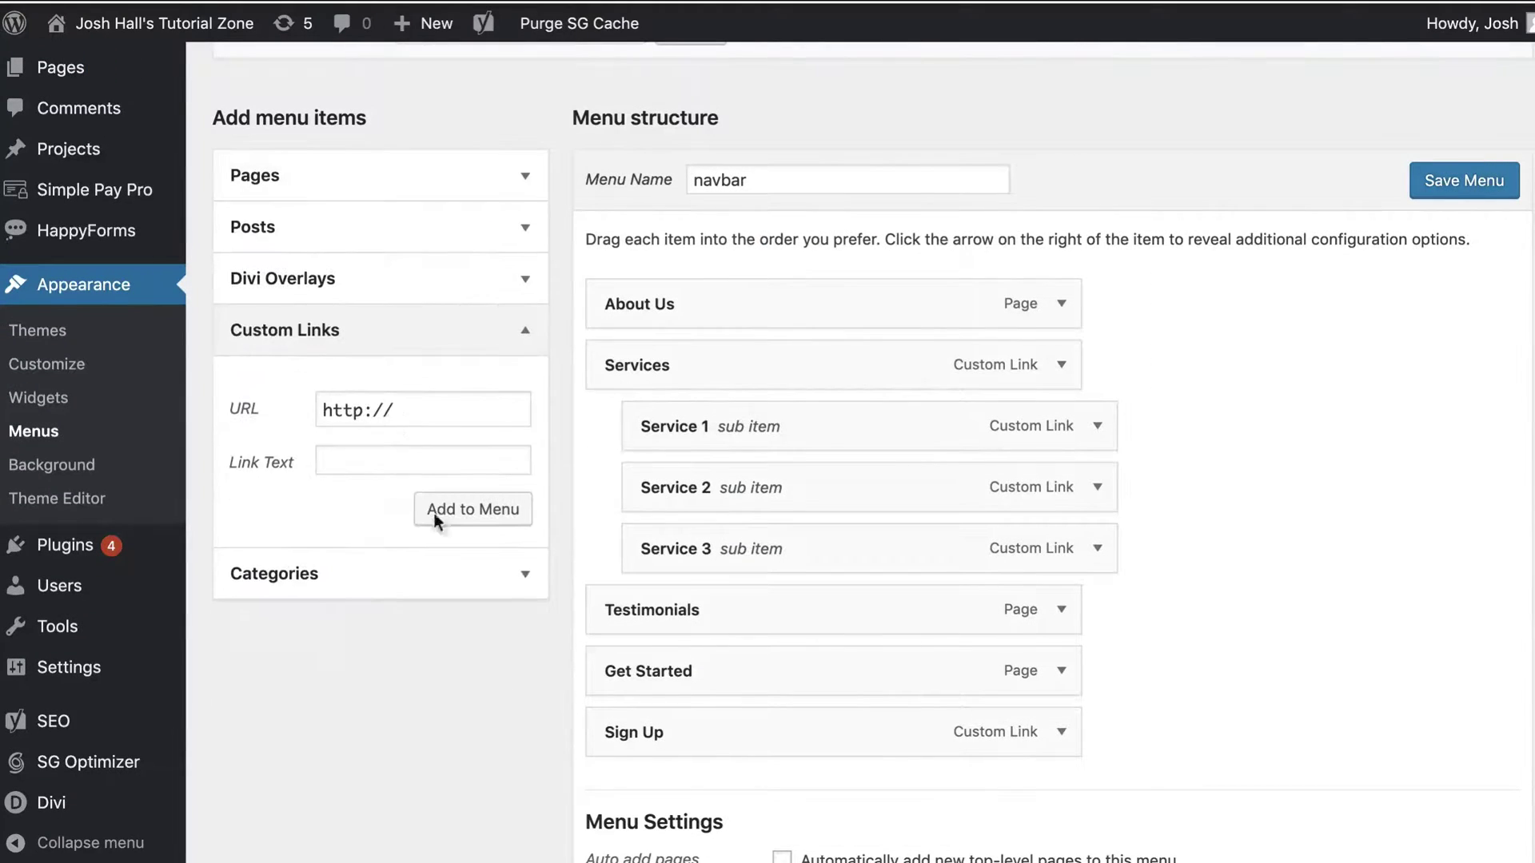
pyautogui.moveTo(384, 411); pyautogui.dragTo(398, 411)
pyautogui.tripleClick(392, 409)
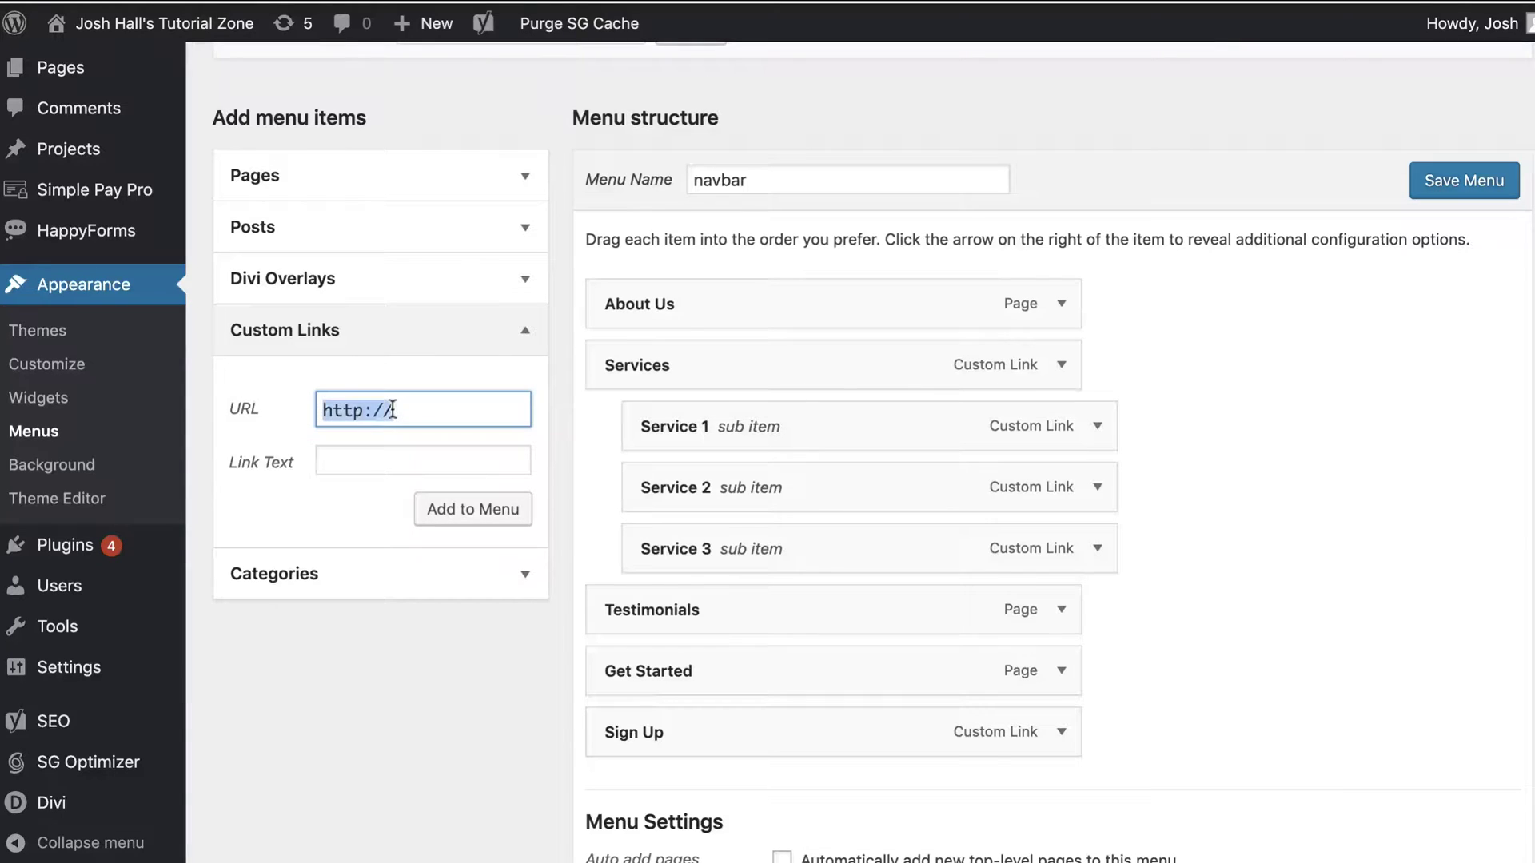
pyautogui.write('#')
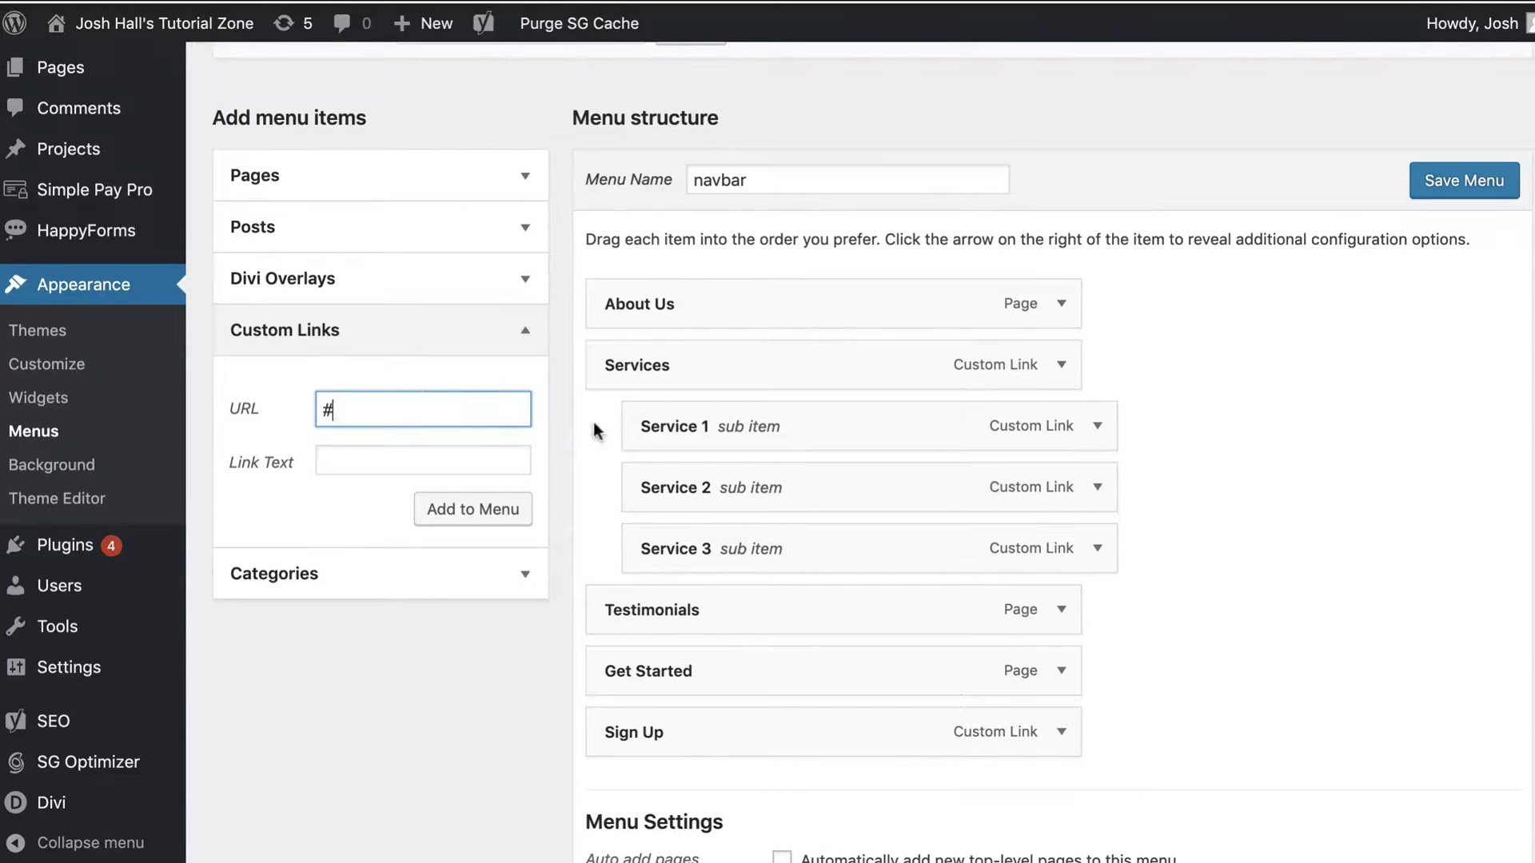
pyautogui.click(1062, 366)
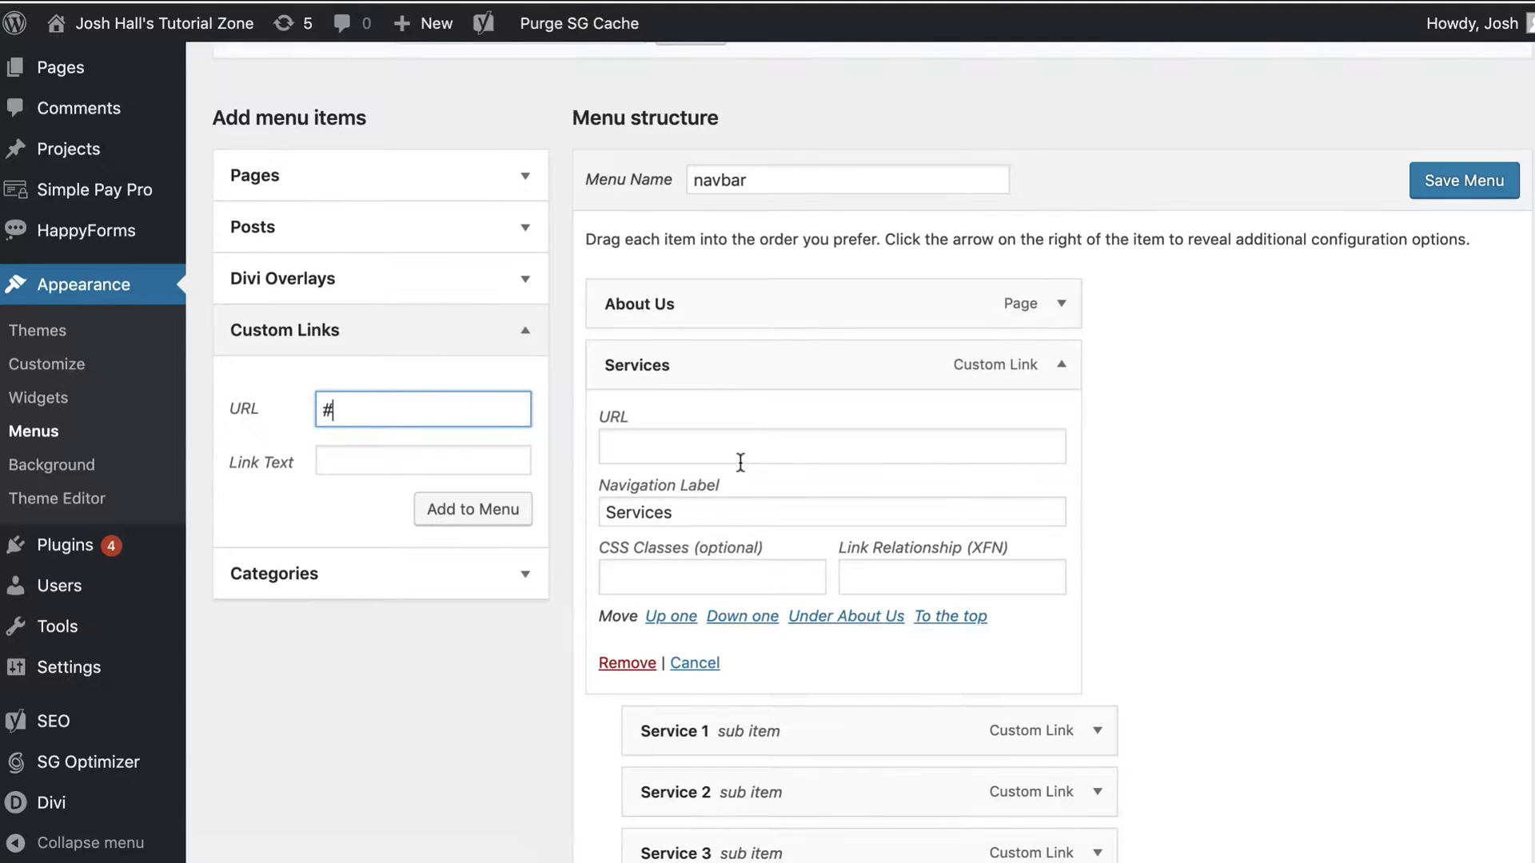
pyautogui.click(1062, 364)
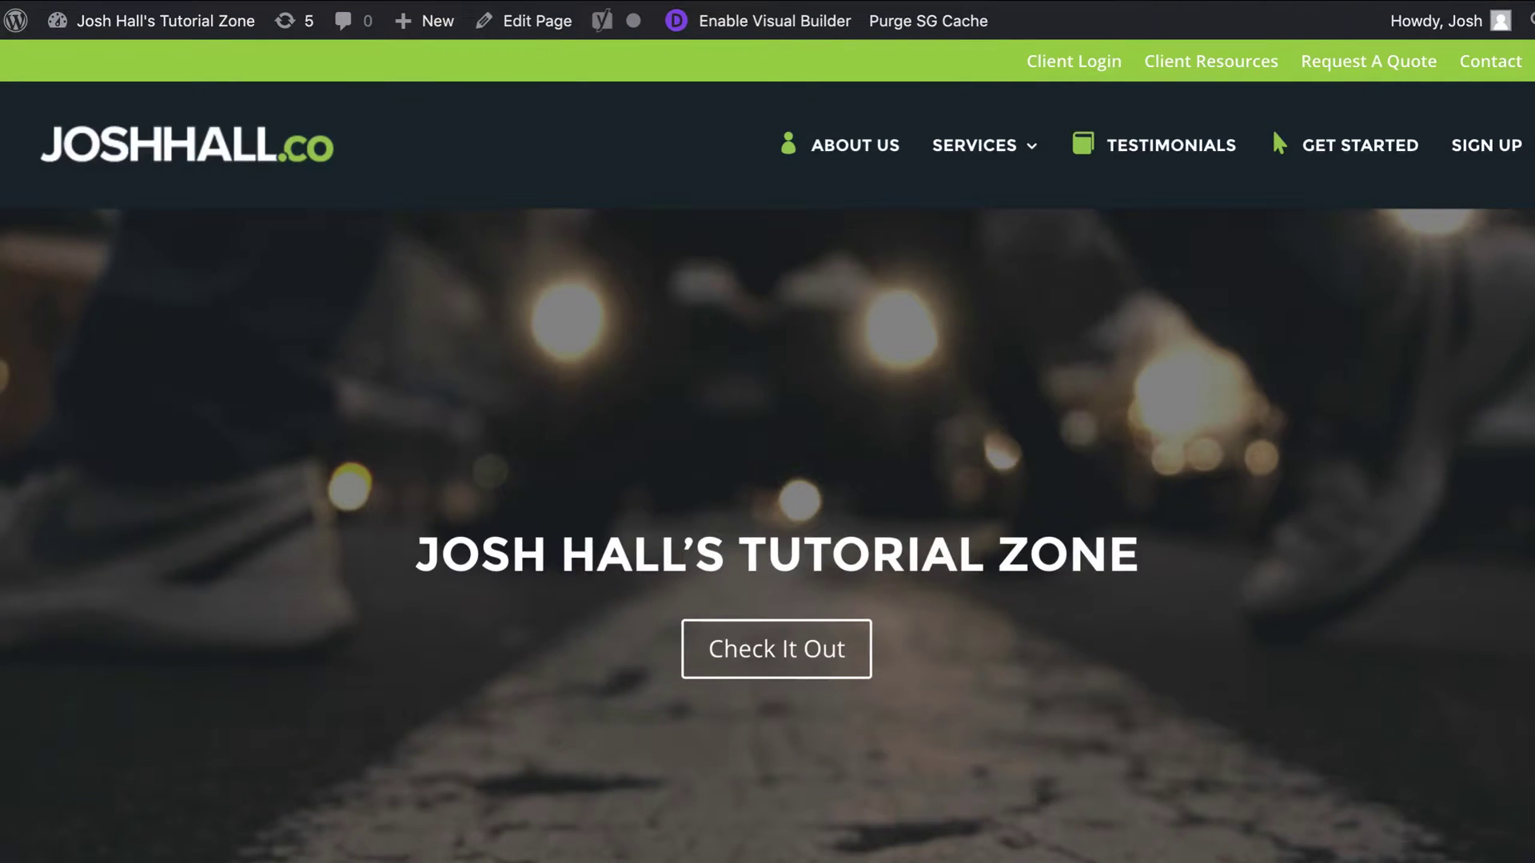
# Reveal the header's SERVICES dropdown on the homepage, showing Service 1, Service 2 and Service 3.
pyautogui.moveTo(983, 164)
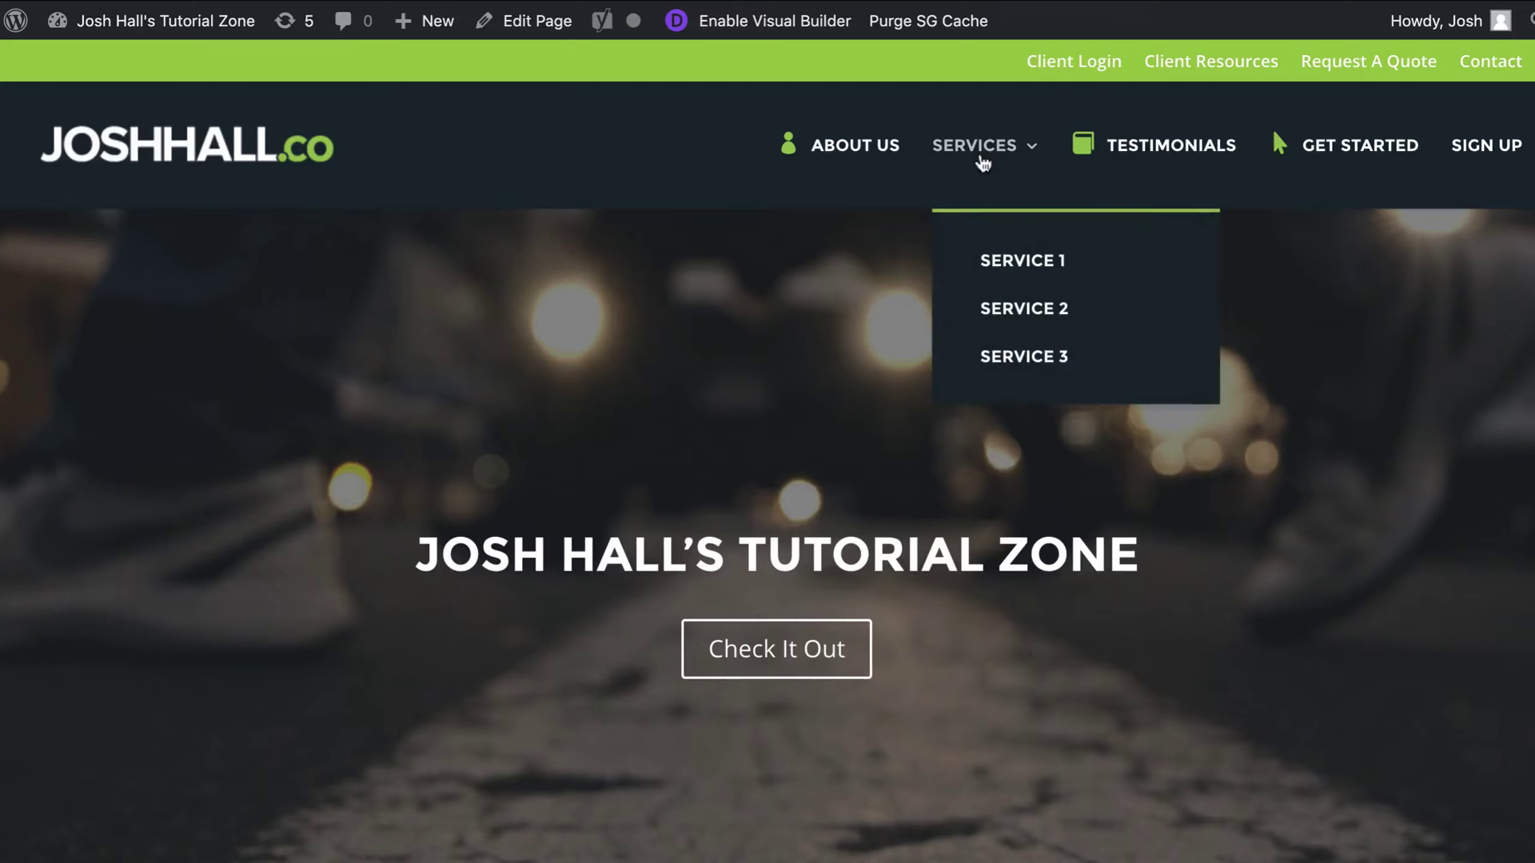